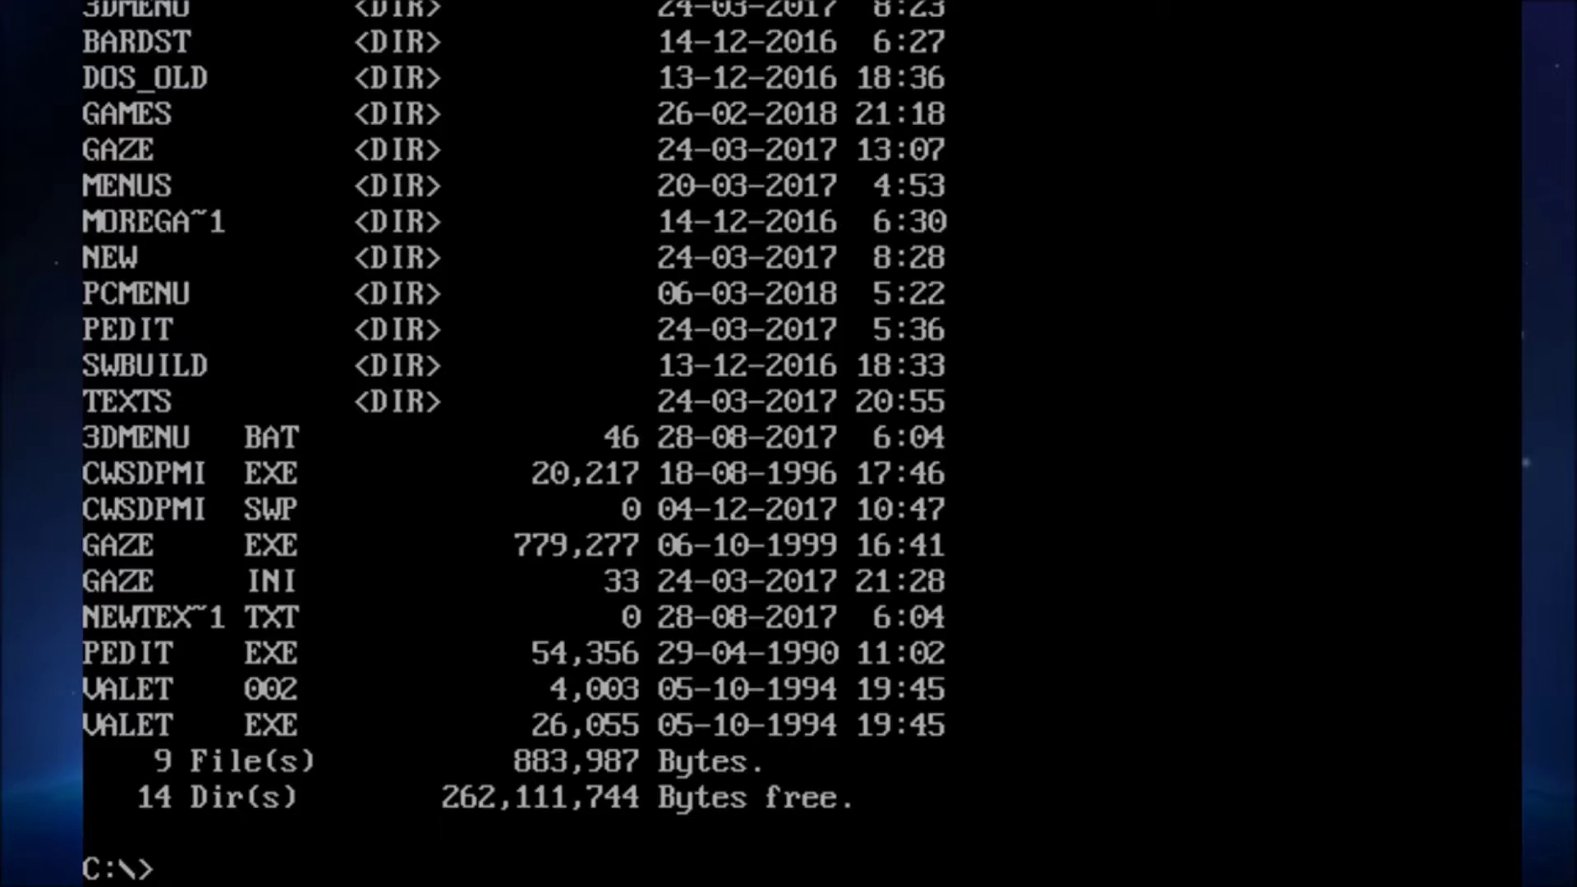
Change to the pcmenu directory and list its contents
type("cd pcmenu")
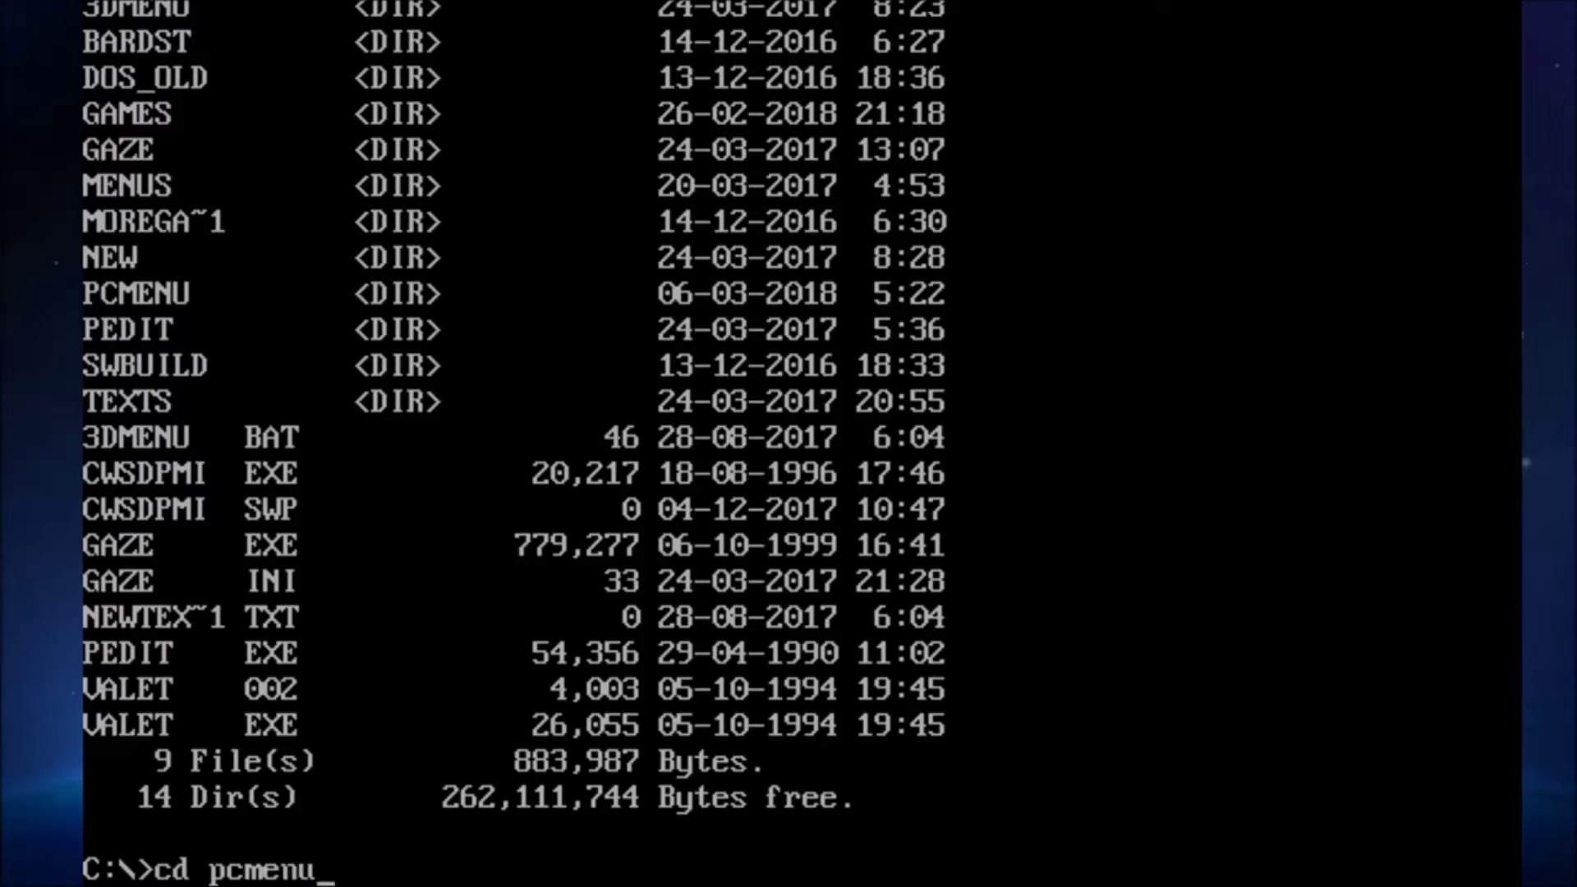
key("Return")
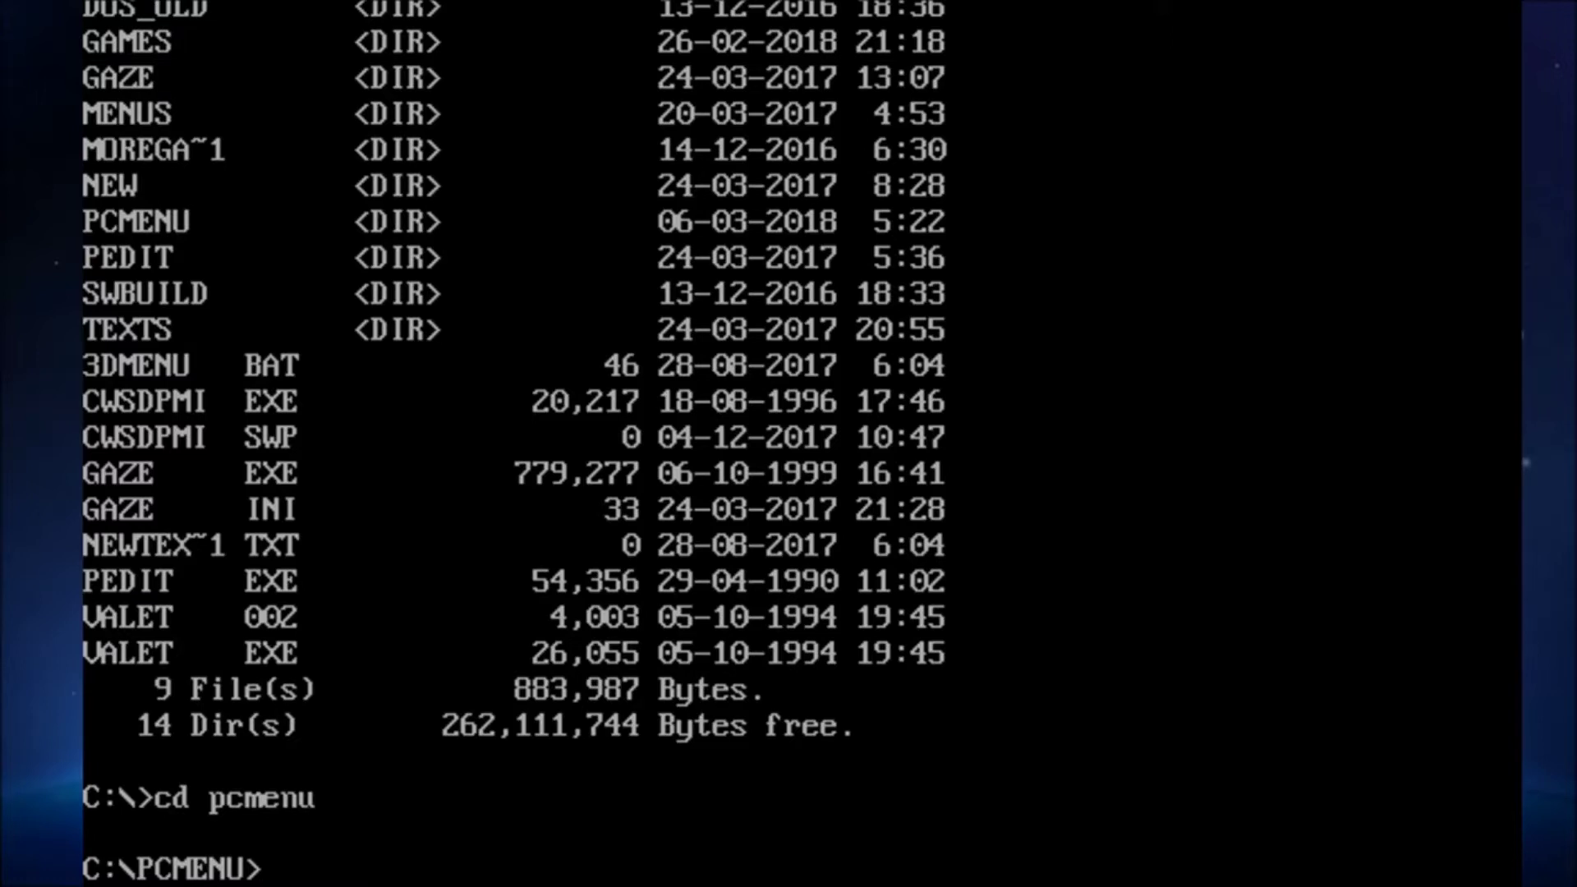
type("dir")
key("Return")
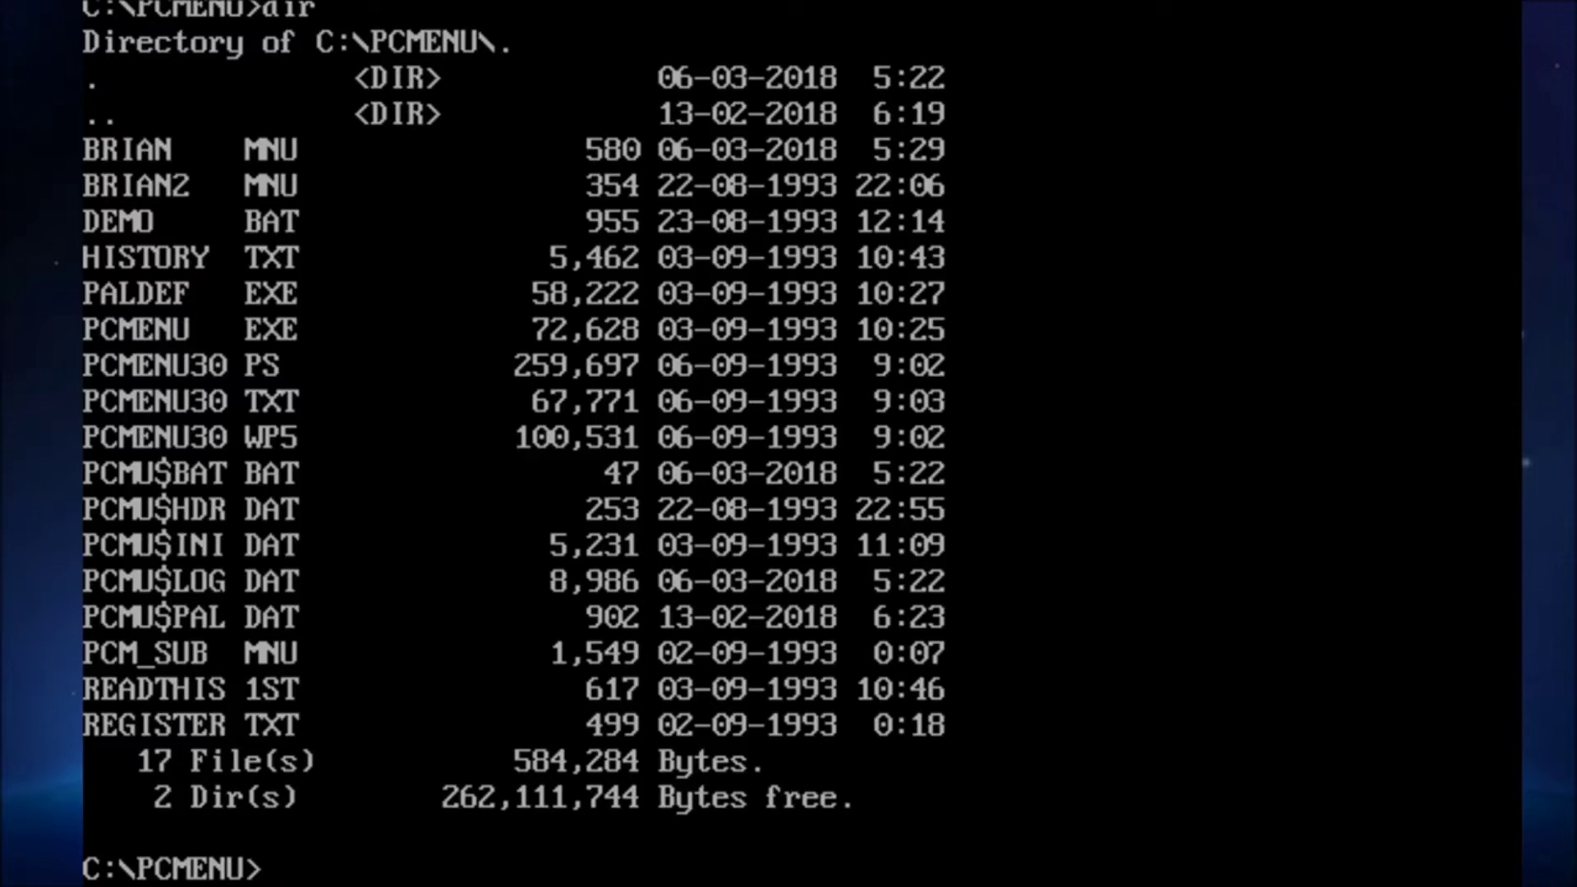
List only the .mnu files in the PCMENU directory
type("dir.")
type(" .mnu")
key("Return")
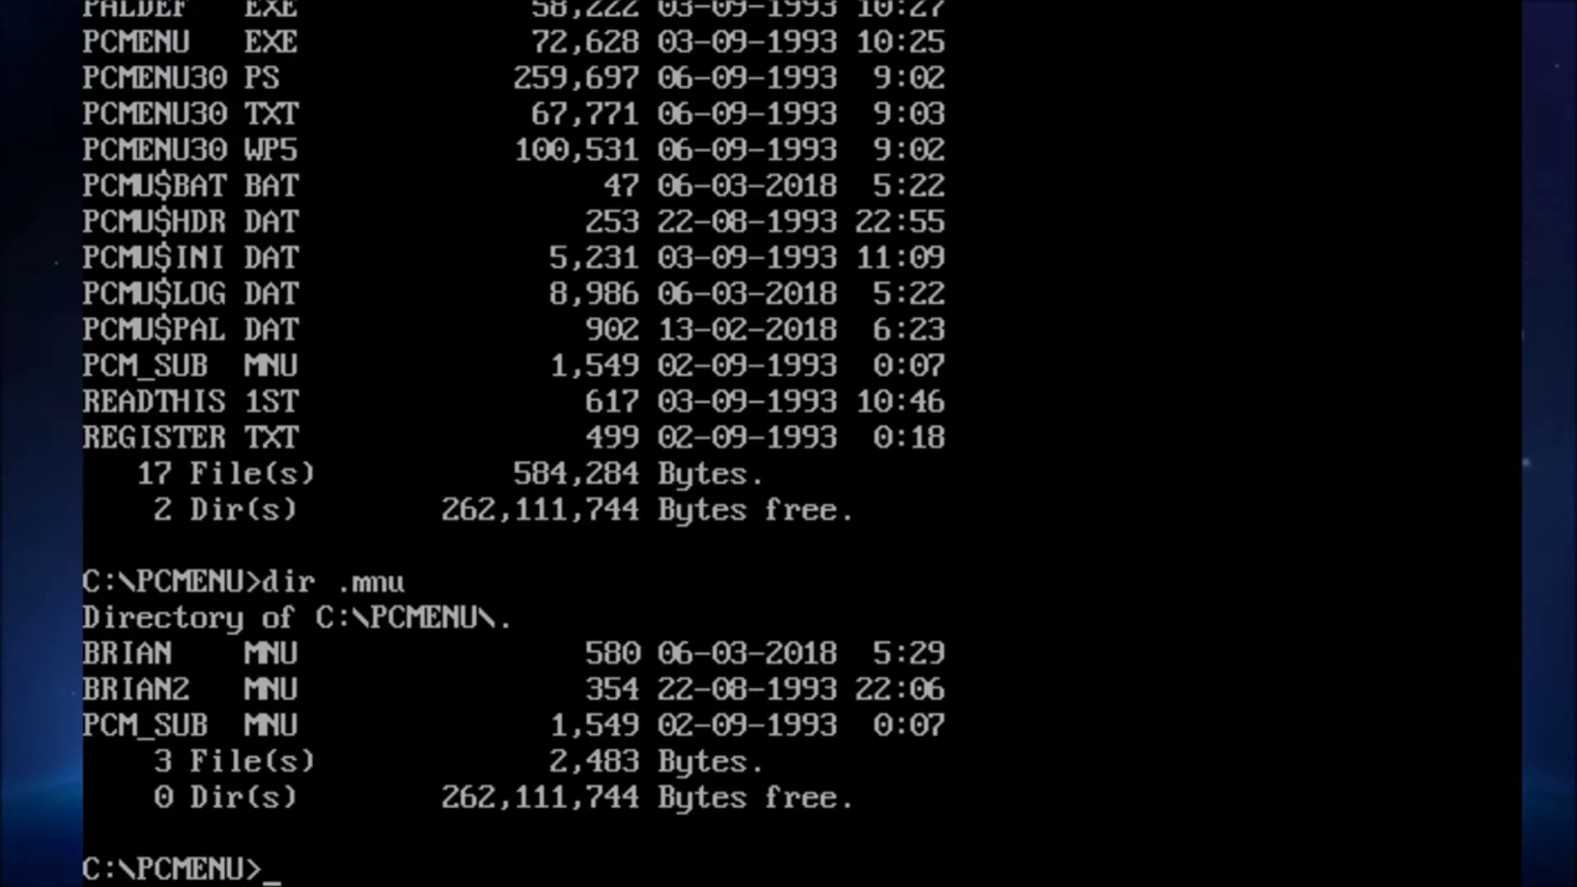
Launch pcmenu.exe with the brian.mnu menu file
type("pcmenu.exe")
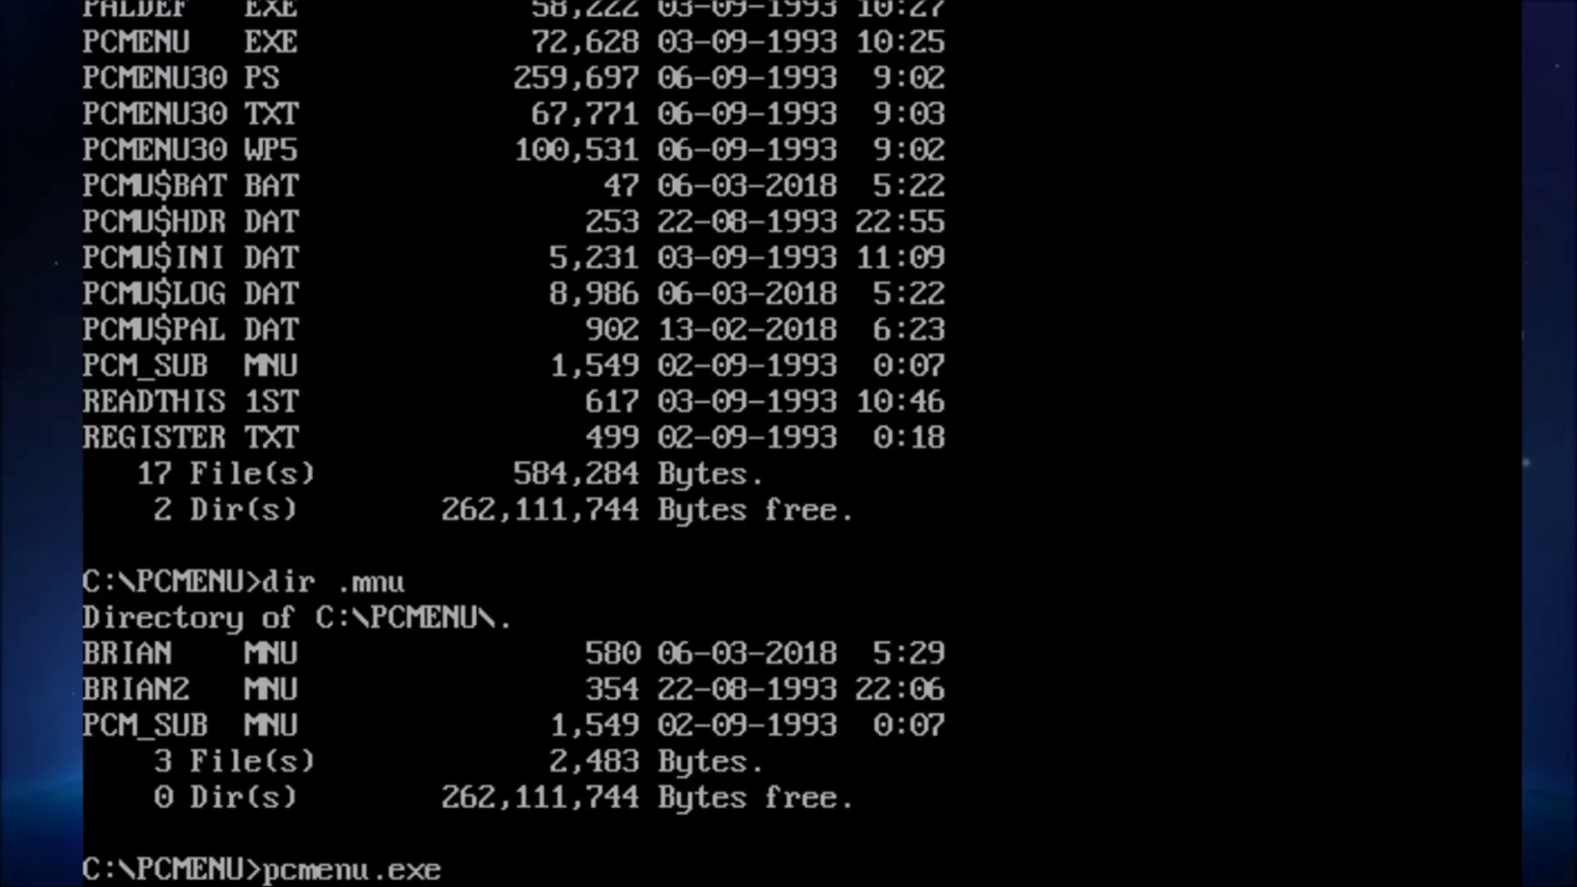
type(" brian.mnu")
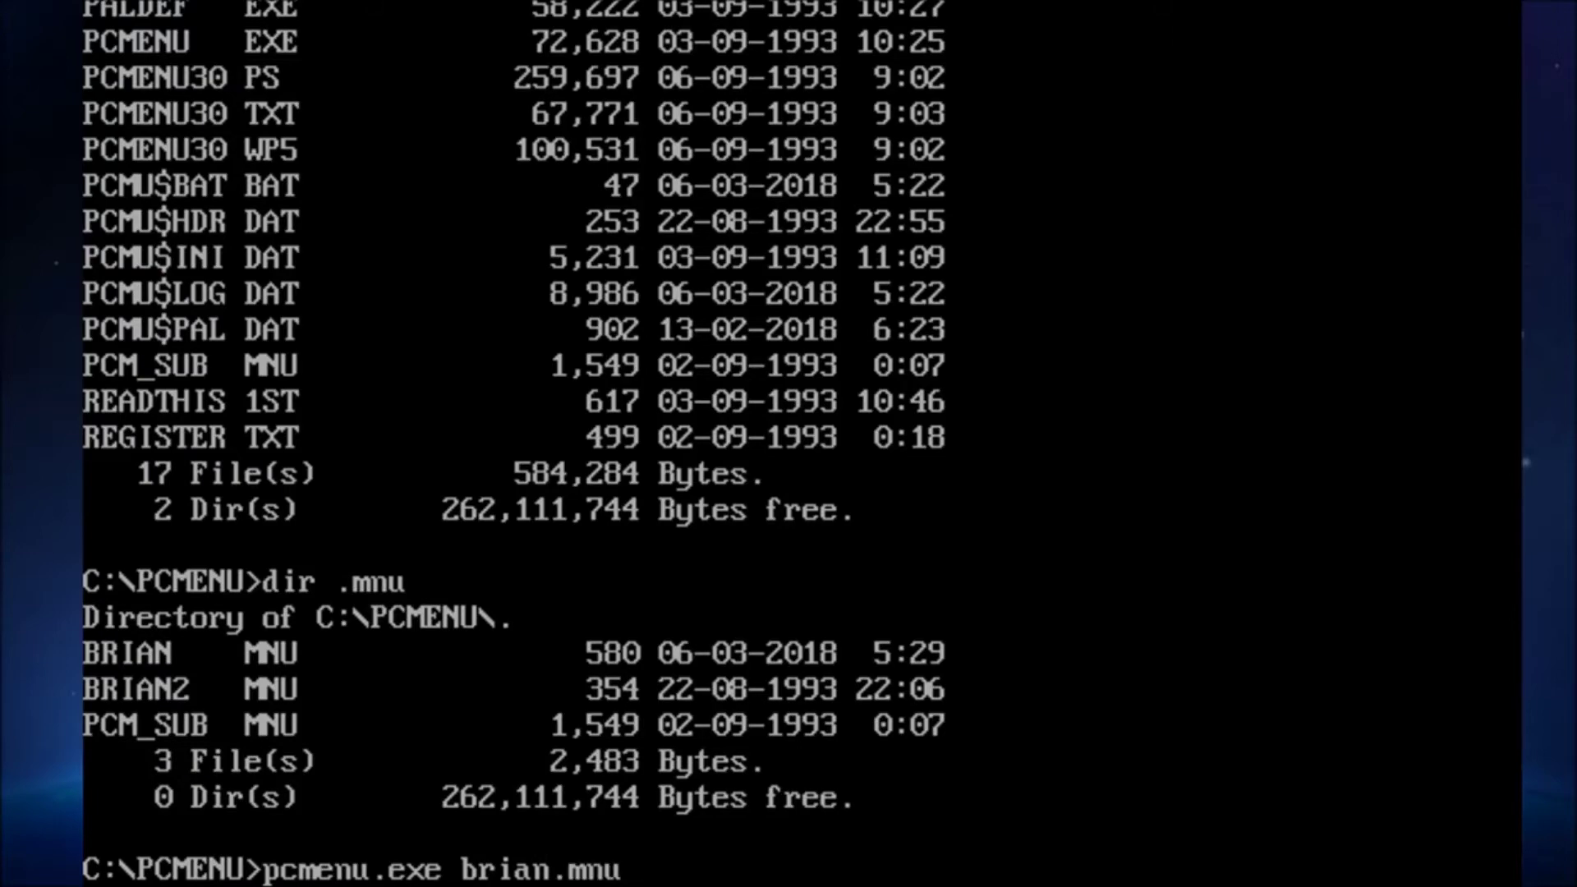
key("Return")
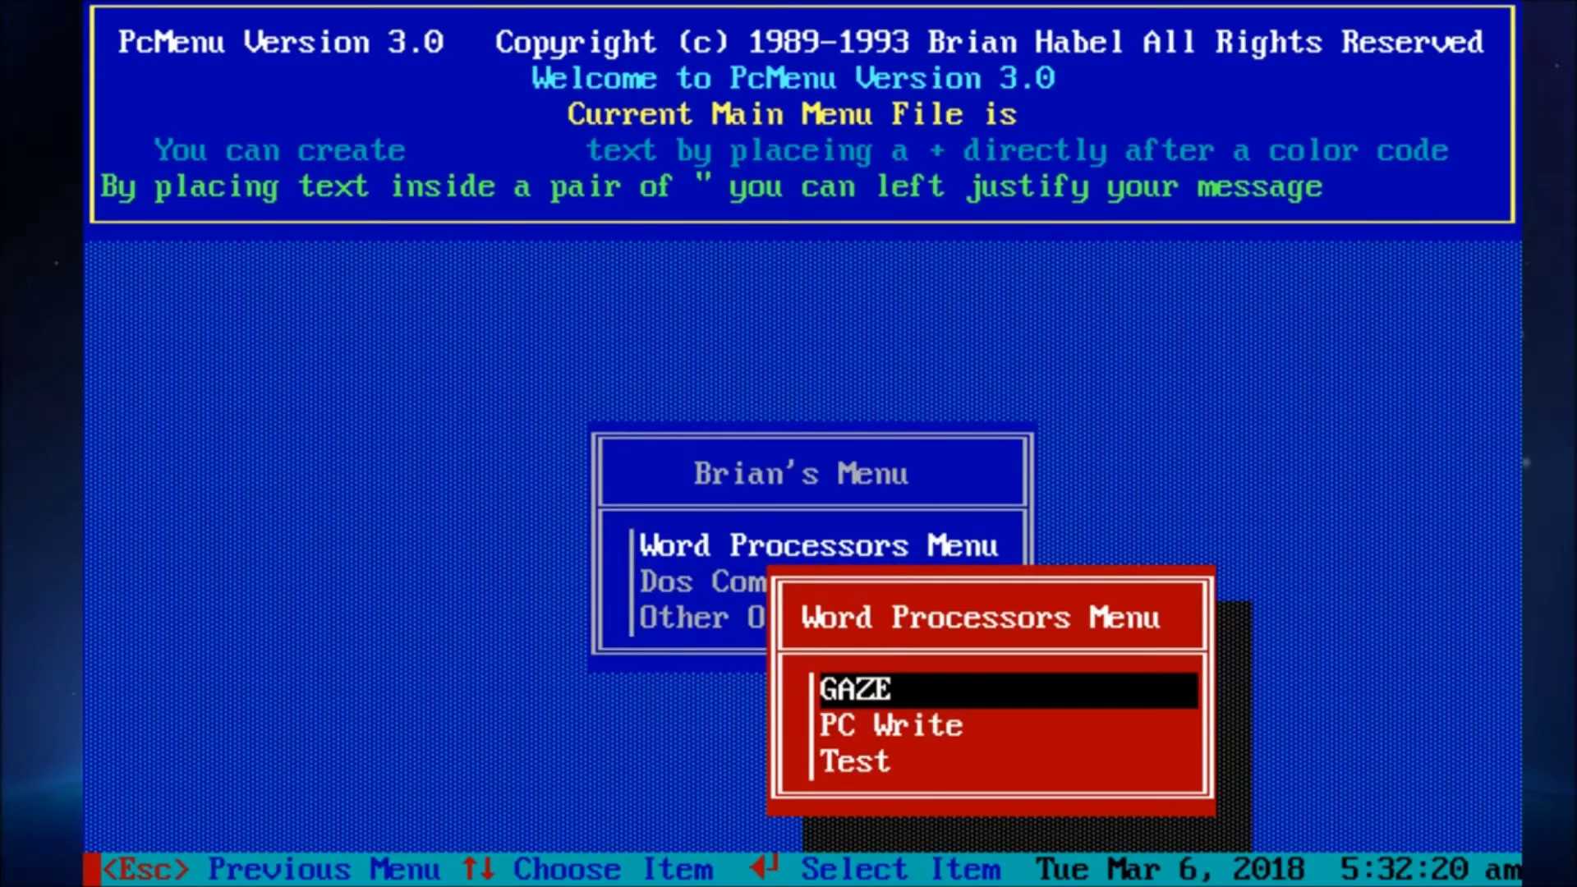
Return to the main menu, then view the Dos Command entry's prompt and close it without entering a command
key("Escape")
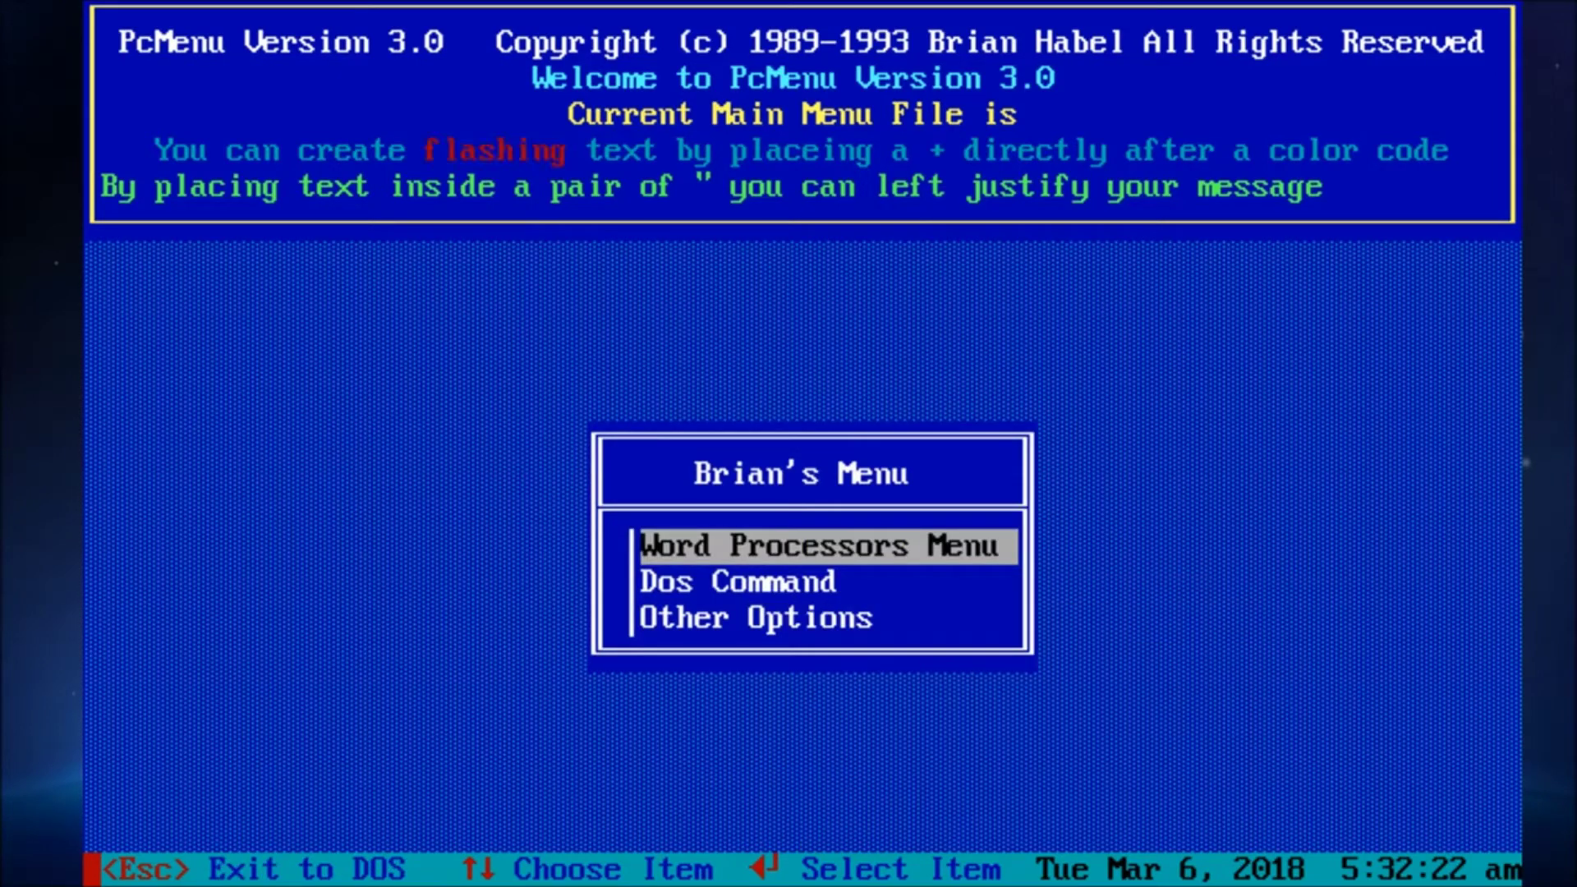
key("Up")
key("Up")
key("Up")
key("Up")
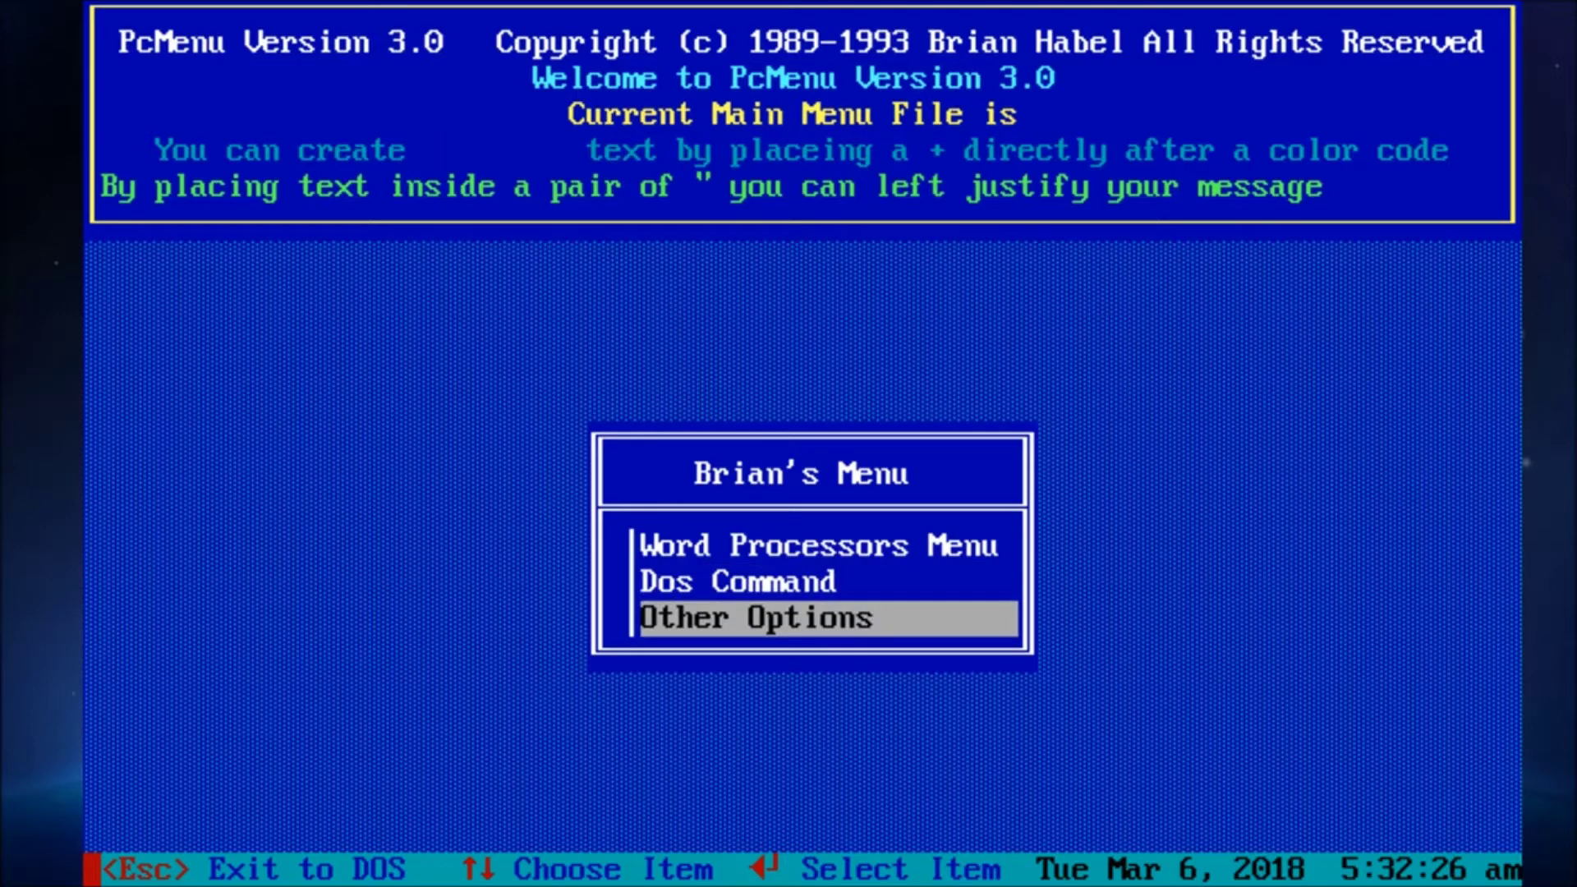
key("Up")
key("Return")
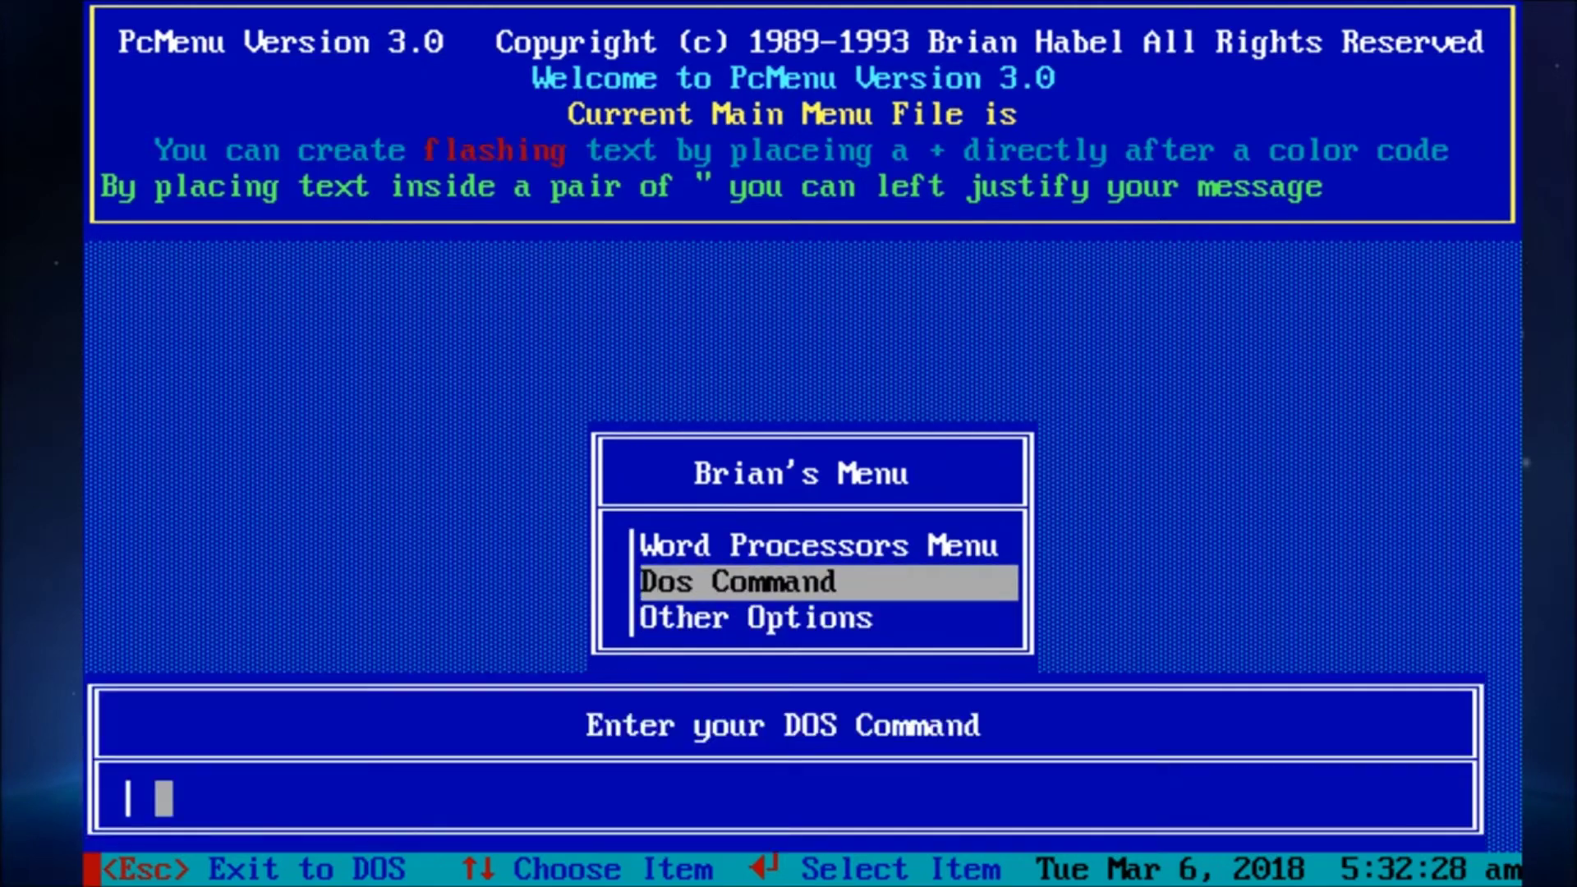
key("Escape")
Open the Other Options submenu and look over its PalDef colour and Copy a File entries
key("Down")
key("Return")
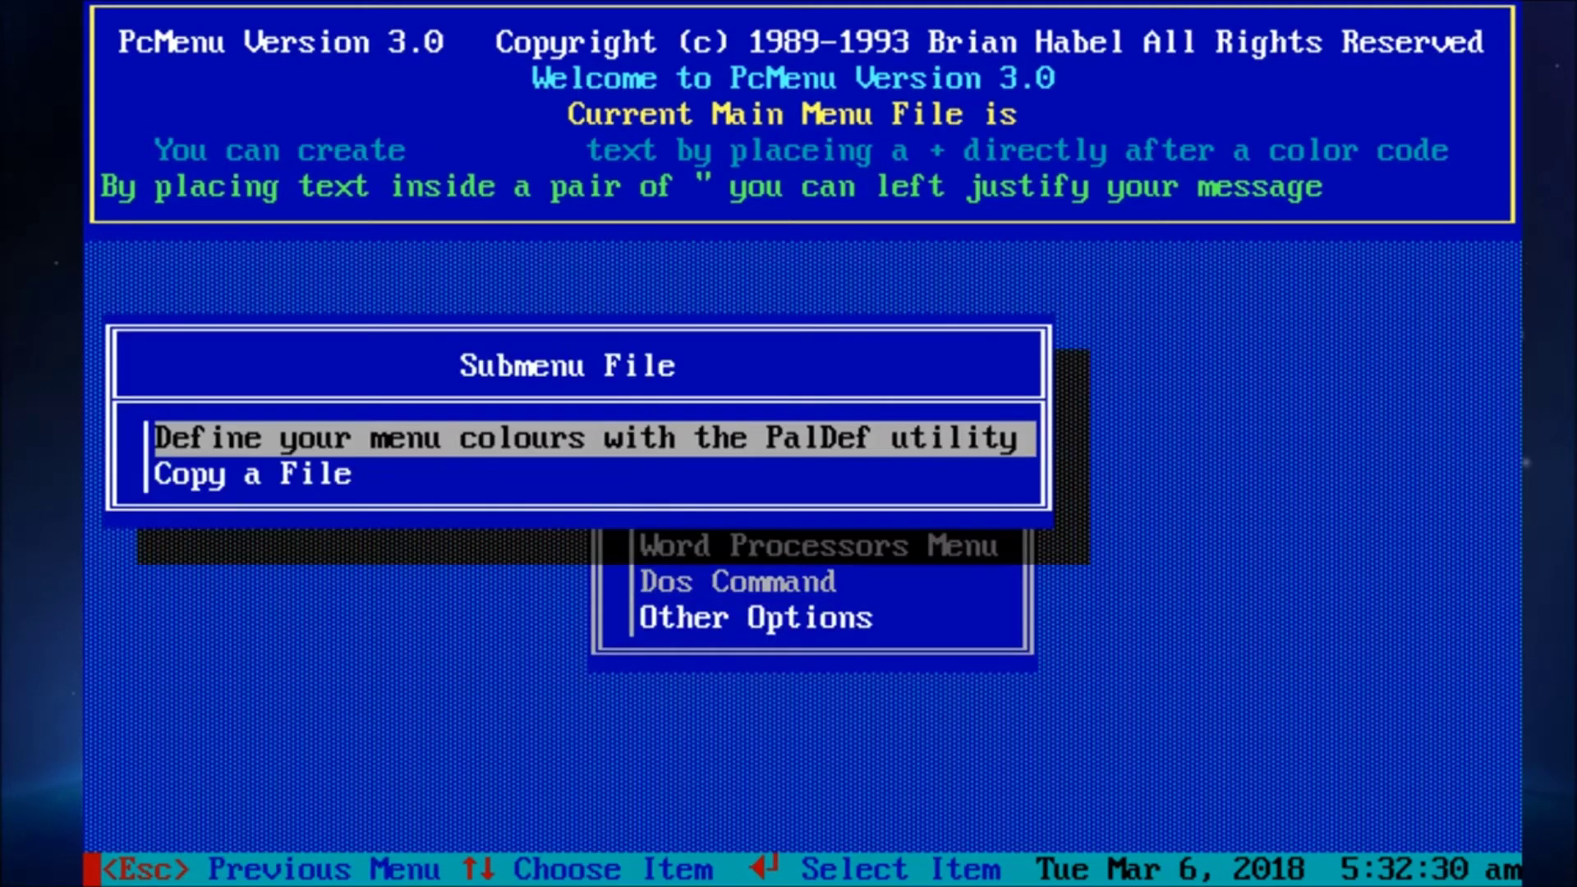
key("Down")
key("Up")
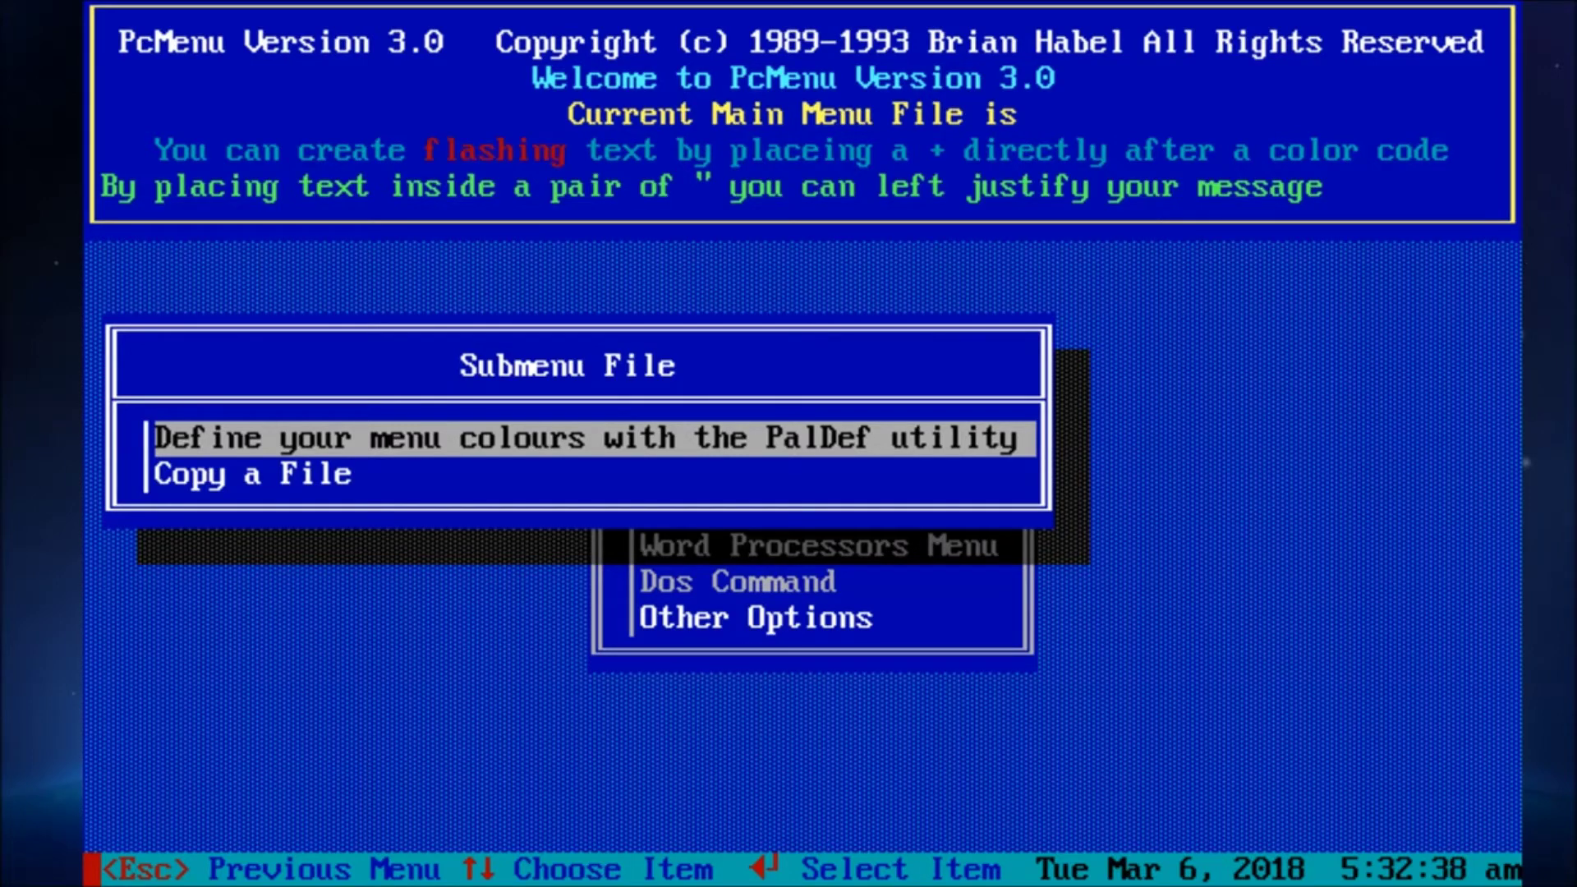
key("Down")
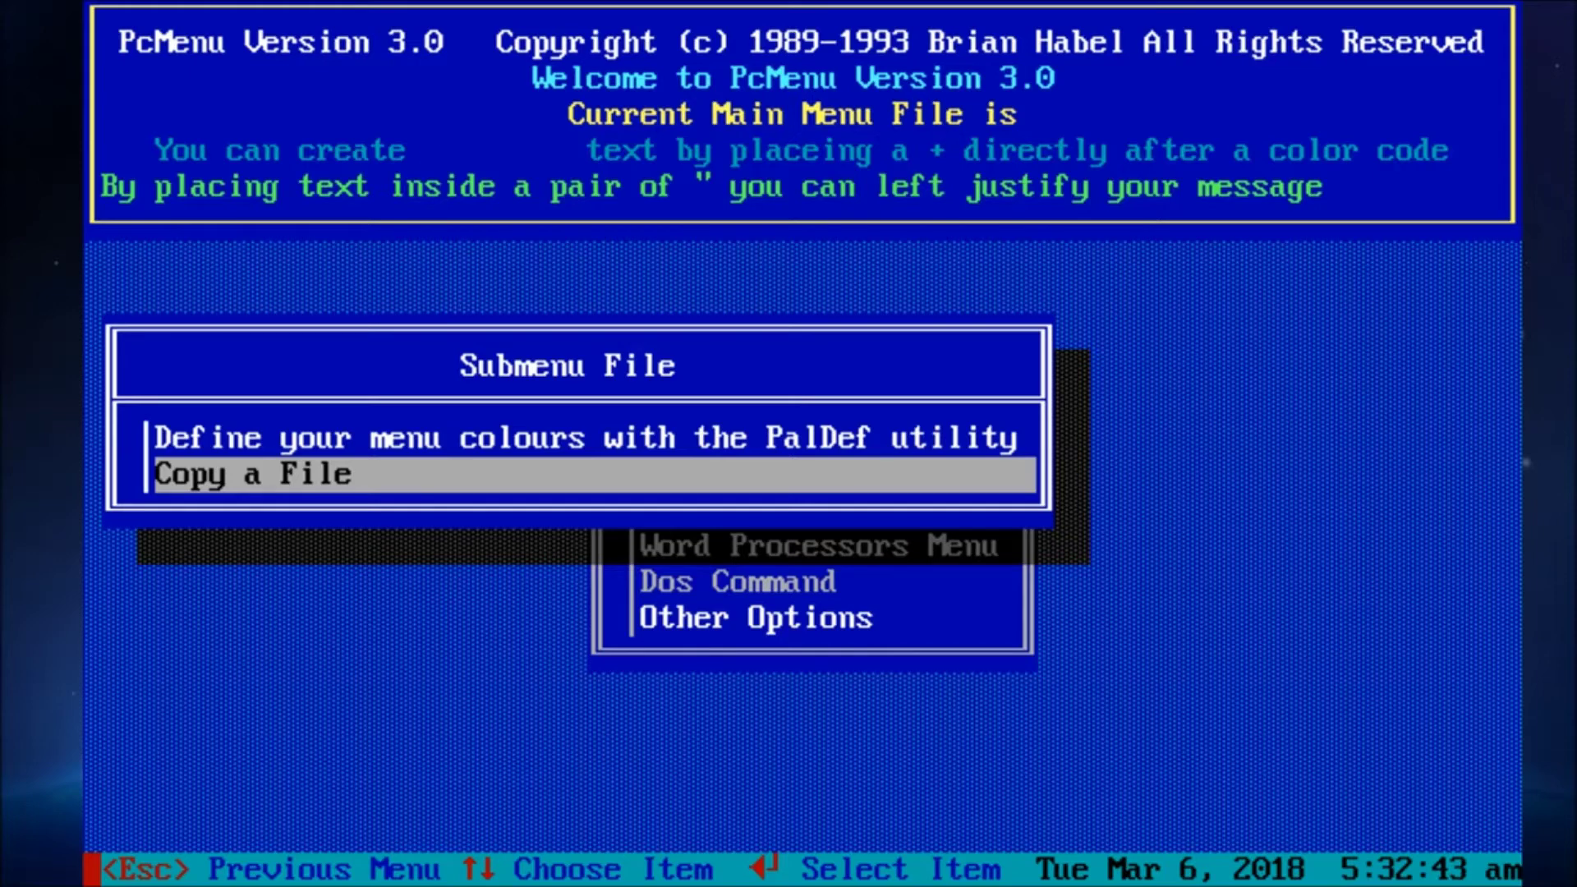
Leave the submenu, open the Word Processors Menu and look over its GAZE, PC Write and Test entries
key("Escape")
key("Up")
key("Up")
key("Return")
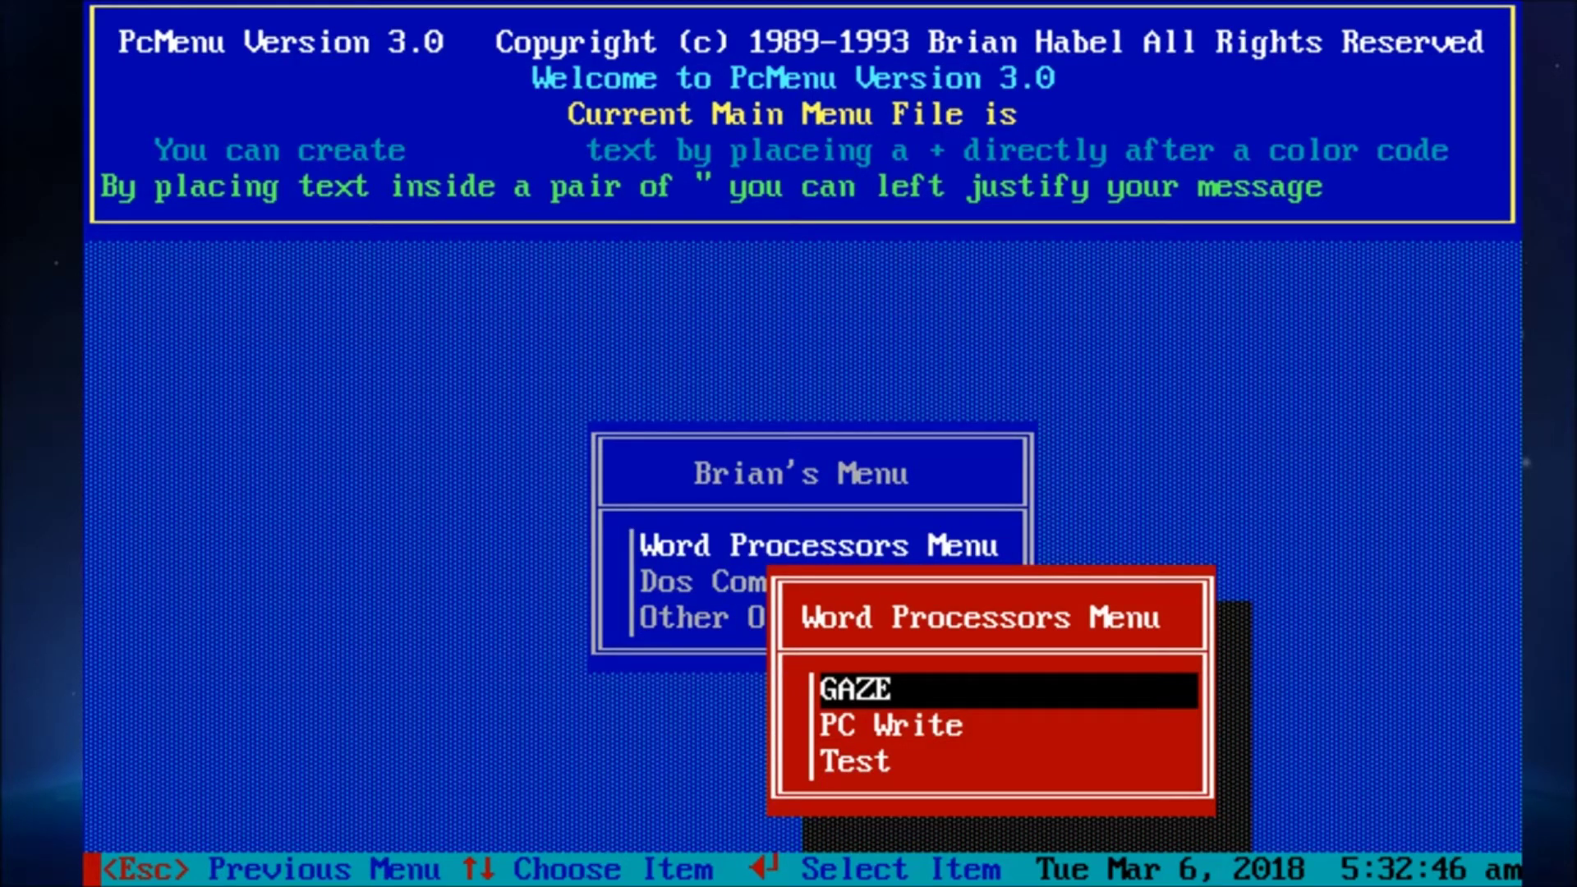
key("Up")
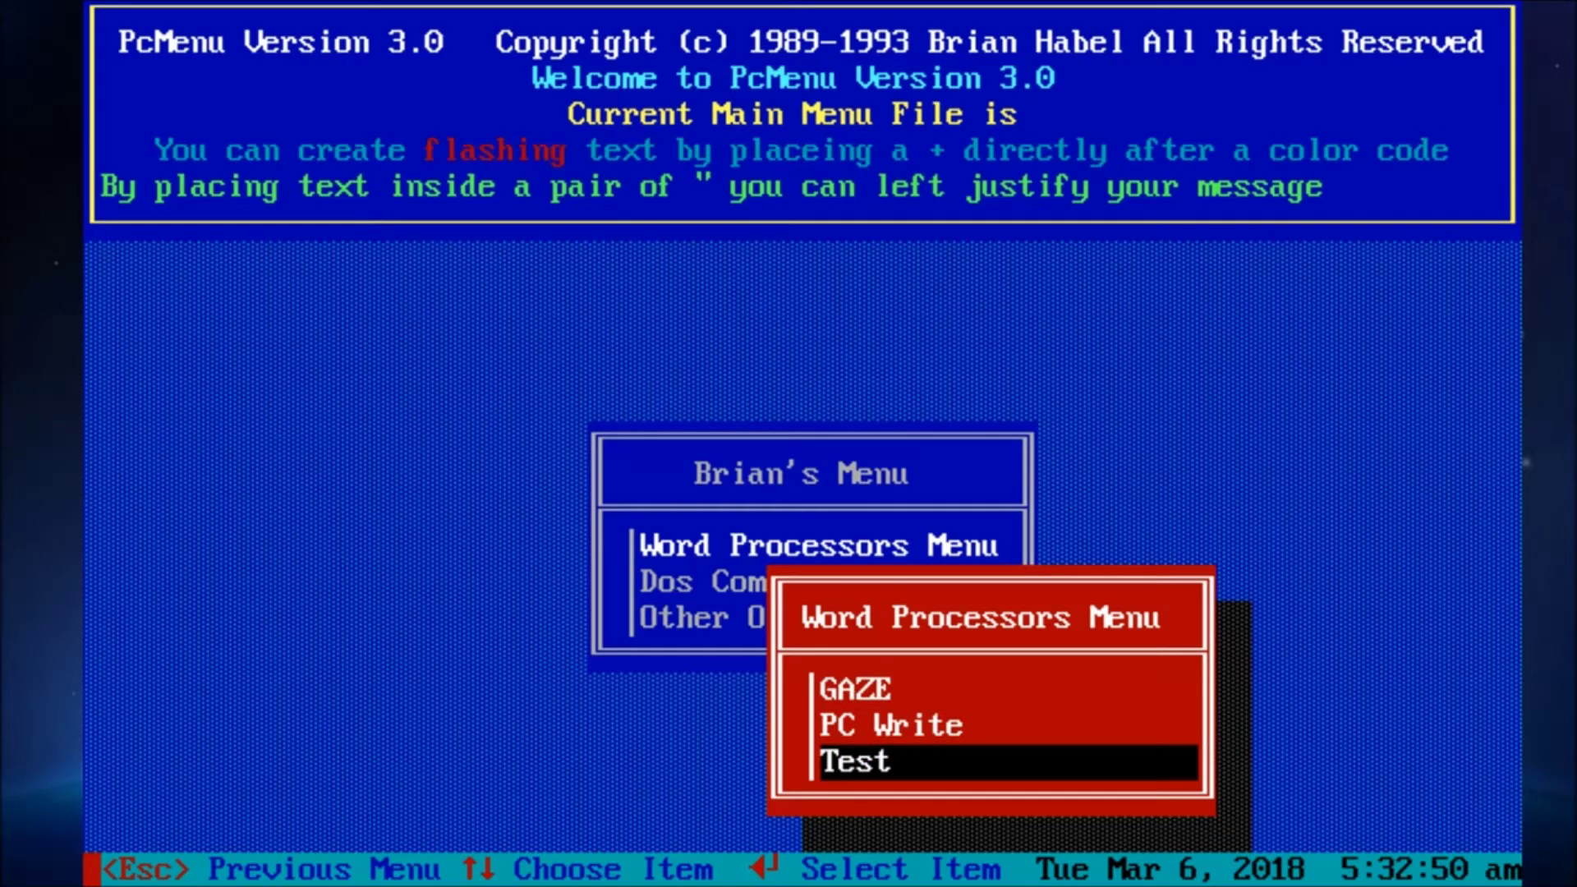
key("Up")
key("Up")
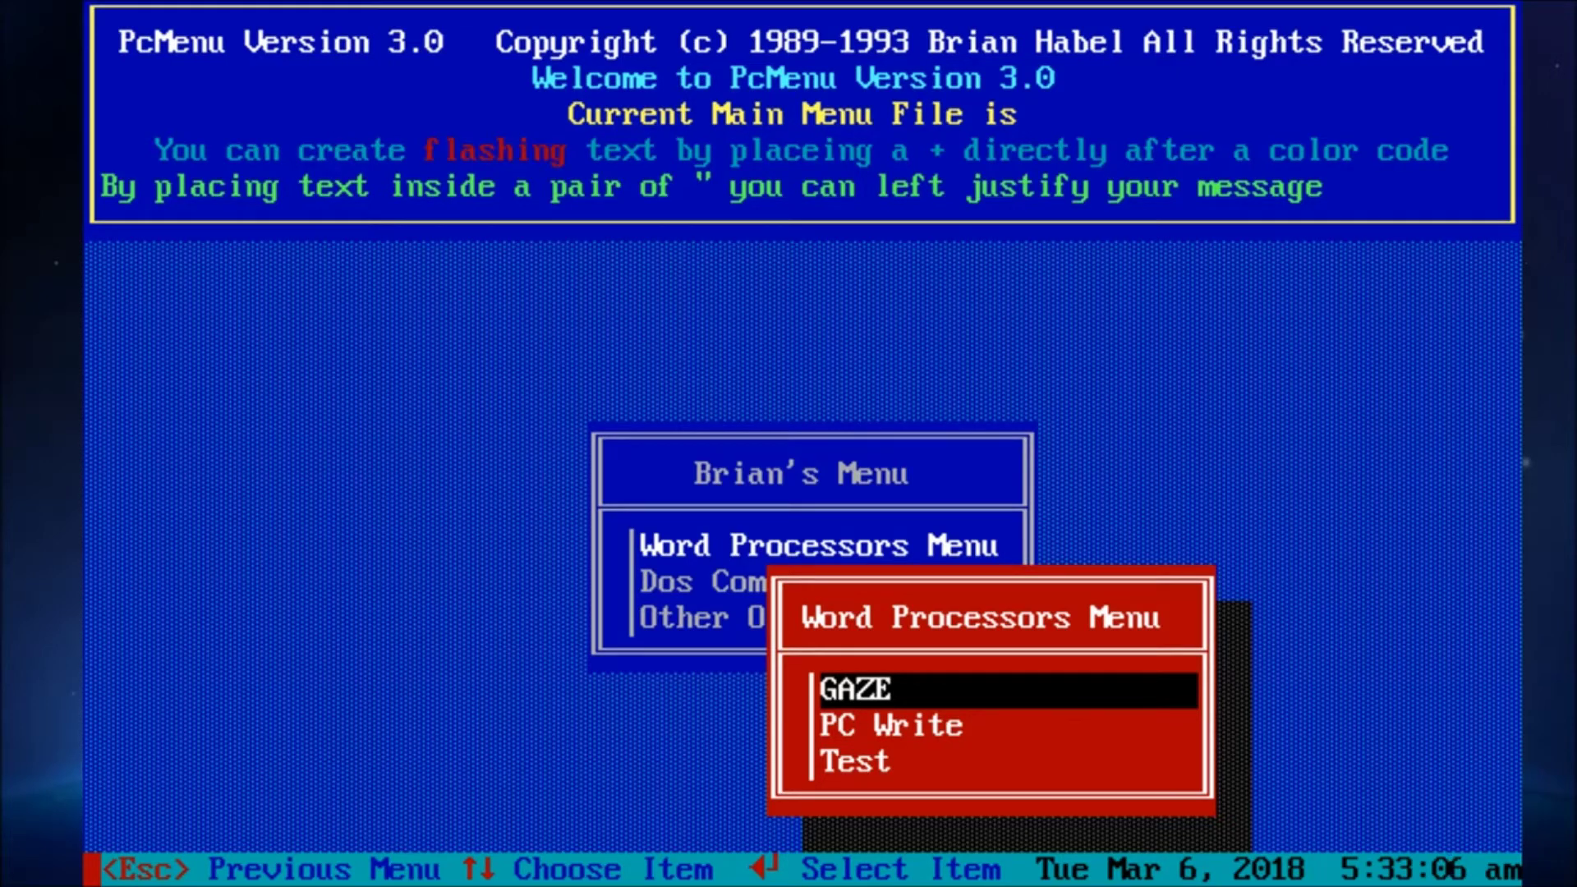
key("Down")
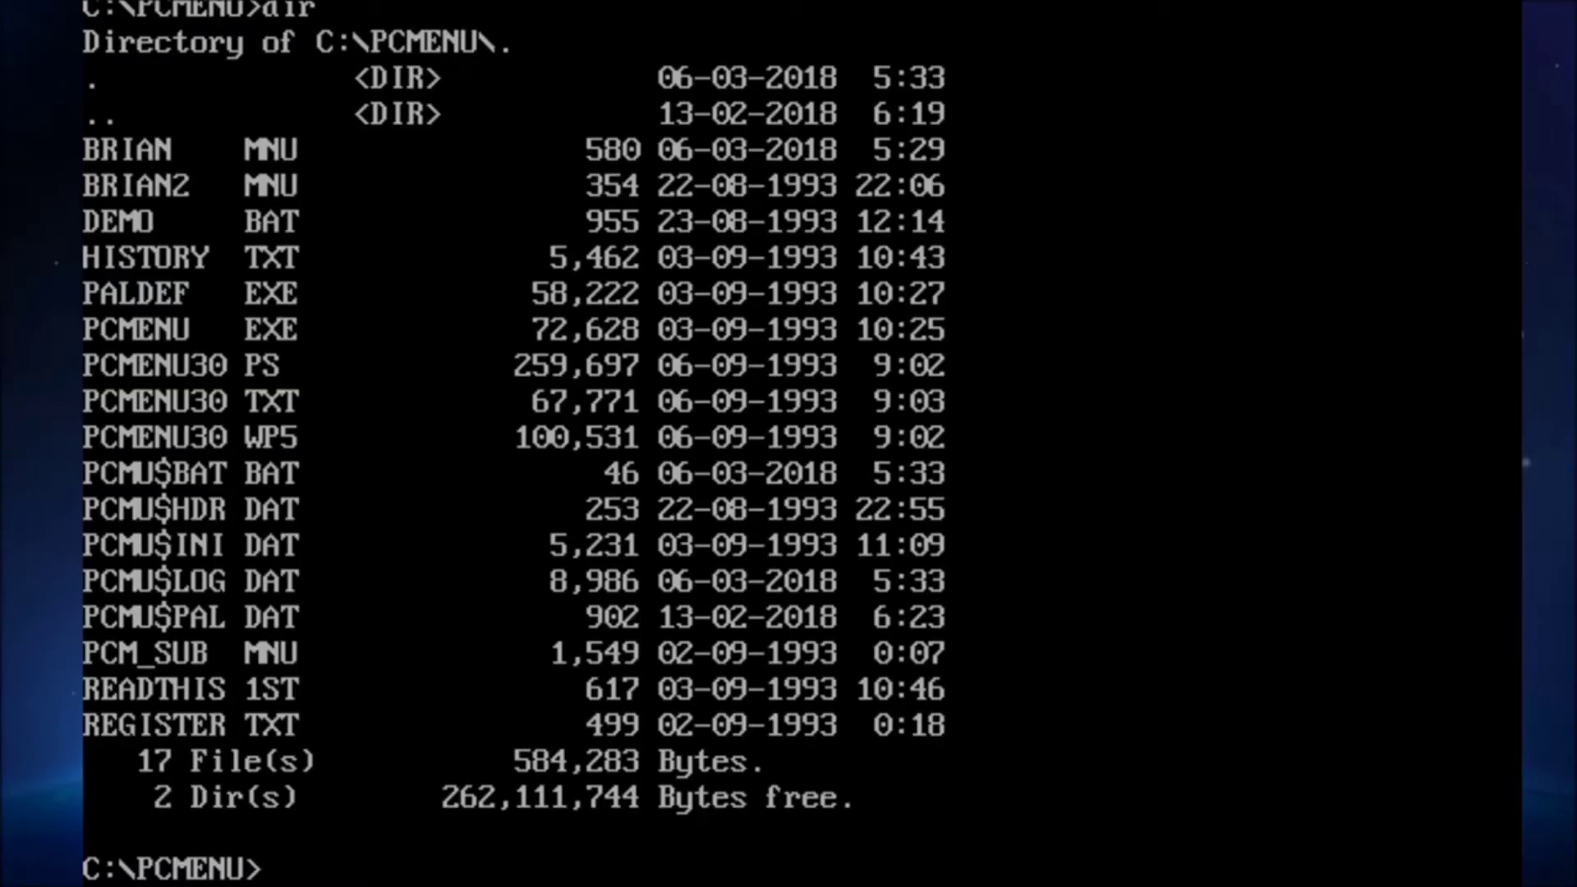
Open BRIAN.MNU from the PCMENU directory in the c:\PEDIT.EXE text editor
type("c:\\ped")
key("Tab")
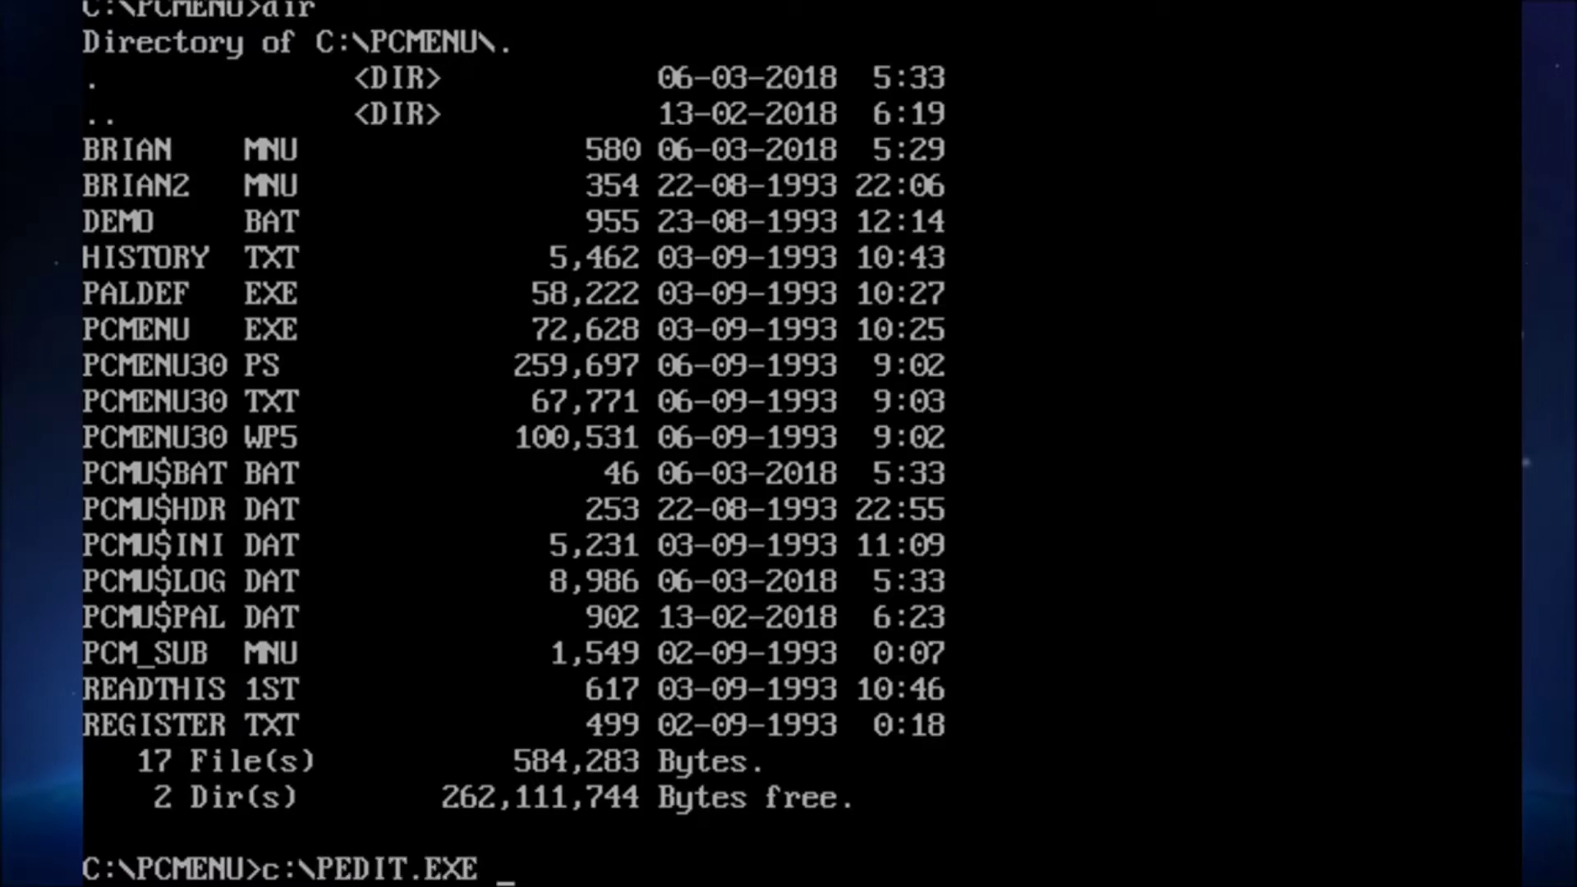
type("br")
key("Tab")
key("Return")
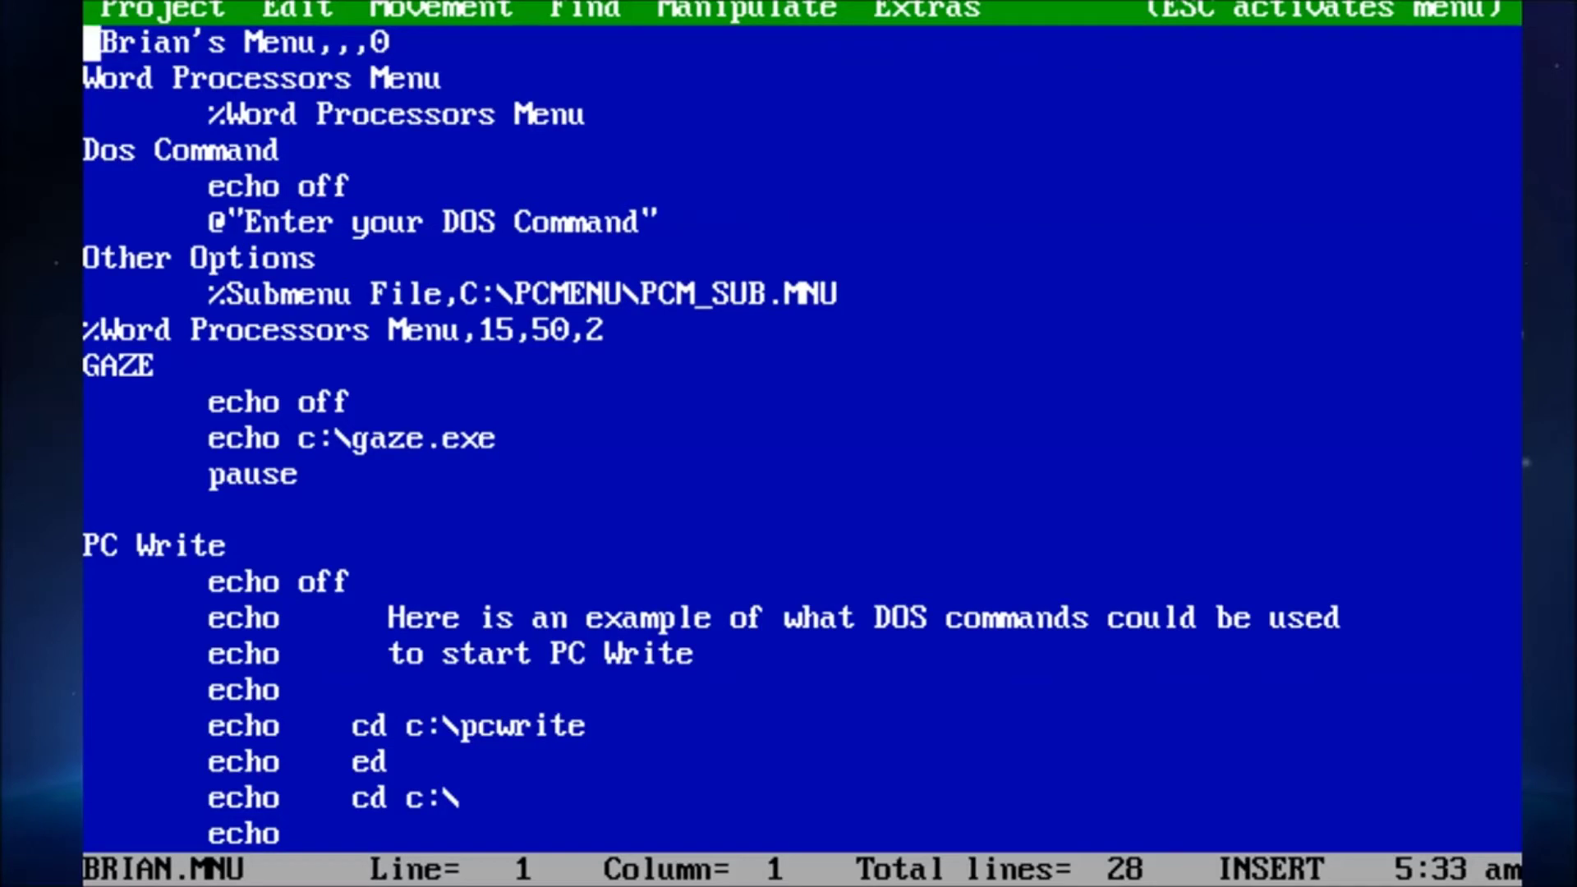
Read through the BRIAN.MNU menu definitions and return to the first line
key("Down")
key("Down")
key("Down")
key("Down")
key("Down")
key("Down")
key("Down")
key("Down")
key("Down")
key("Down")
key("Down")
key("Down")
key("Down")
key("Down")
key("Down")
key("Down")
key("Down")
key("Down")
key("Down")
key("Down")
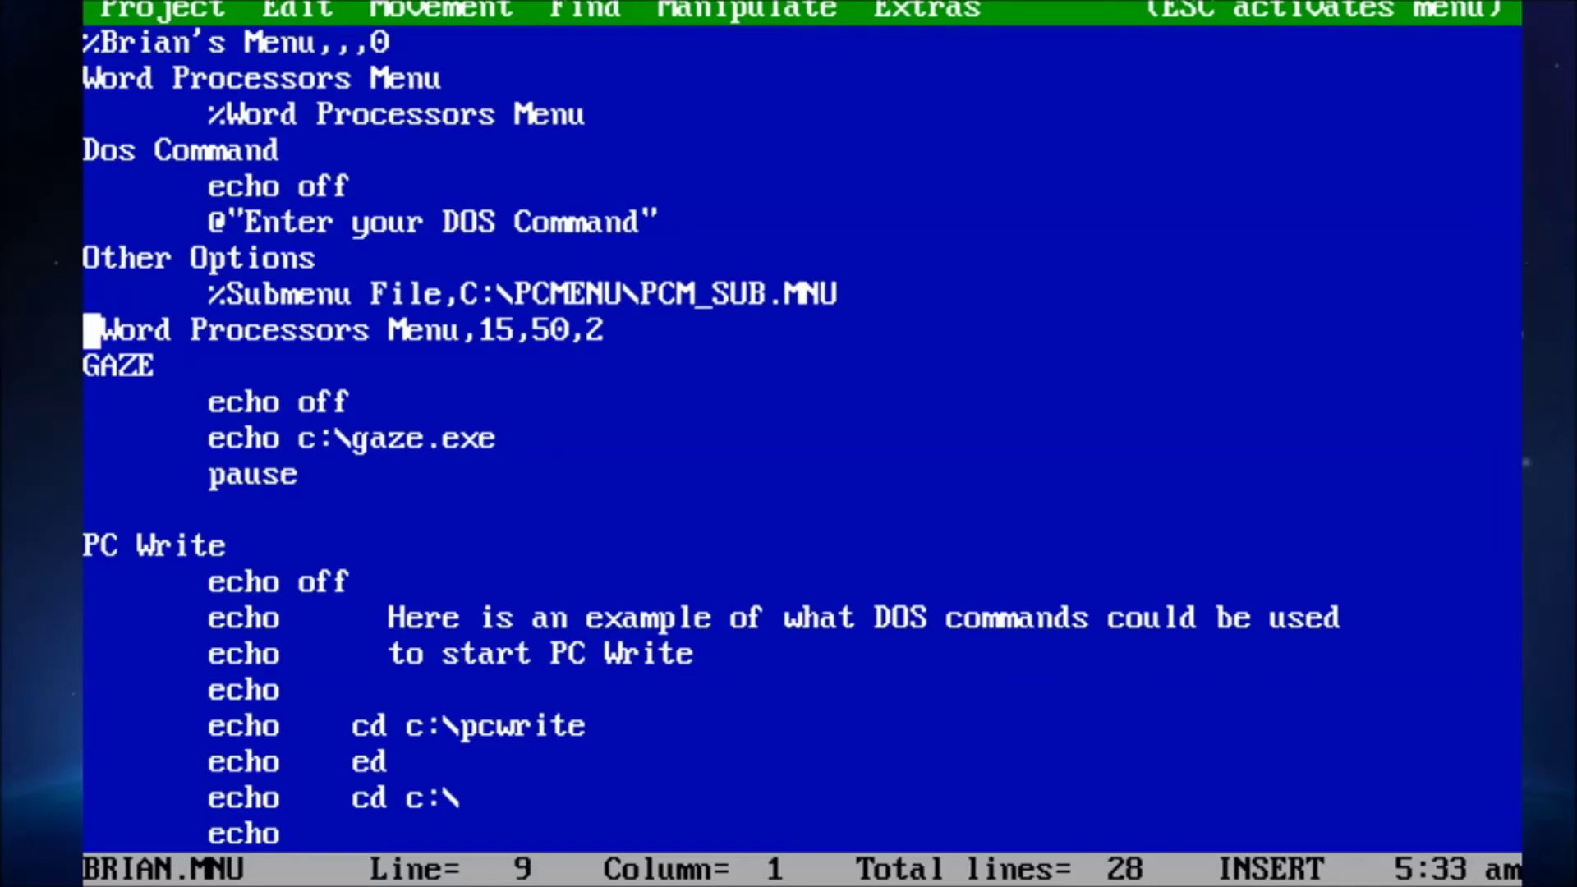
key("Down")
key("Down")
key("Down")
key("Down")
key("Up")
key("Up")
key("Up")
key("Up")
key("Up")
key("Up")
key("Up")
key("Up")
key("Up")
key("Up")
key("Up")
key("Up")
key("Up")
key("Up")
key("Up")
key("Up")
key("Up")
key("Up")
key("Up")
key("Up")
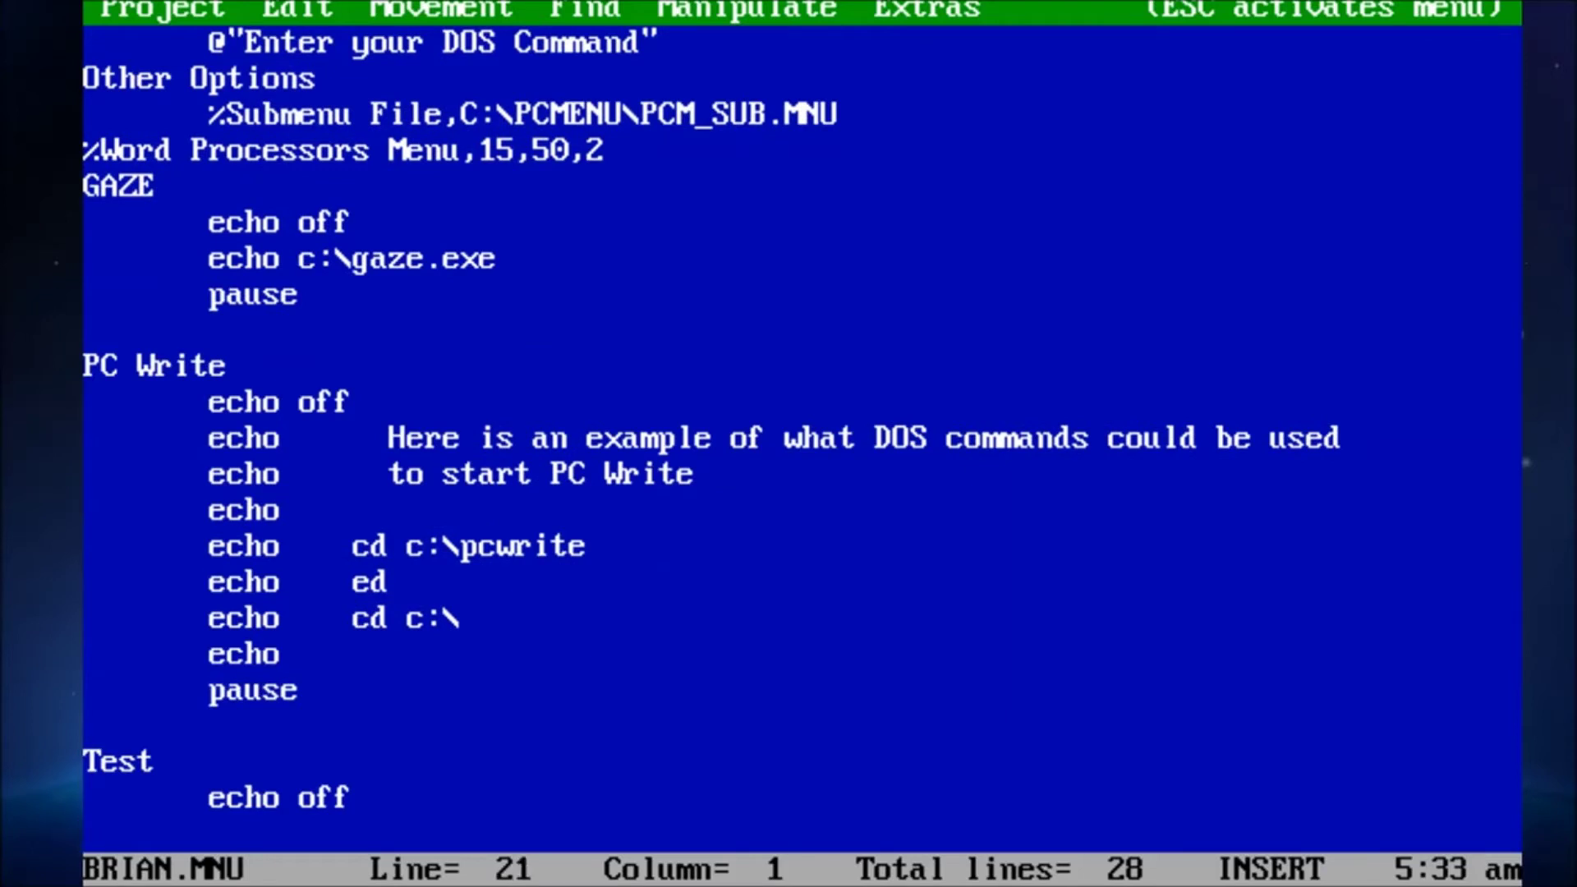
key("Up")
key("Up")
key("Up")
key("Up")
key("Up")
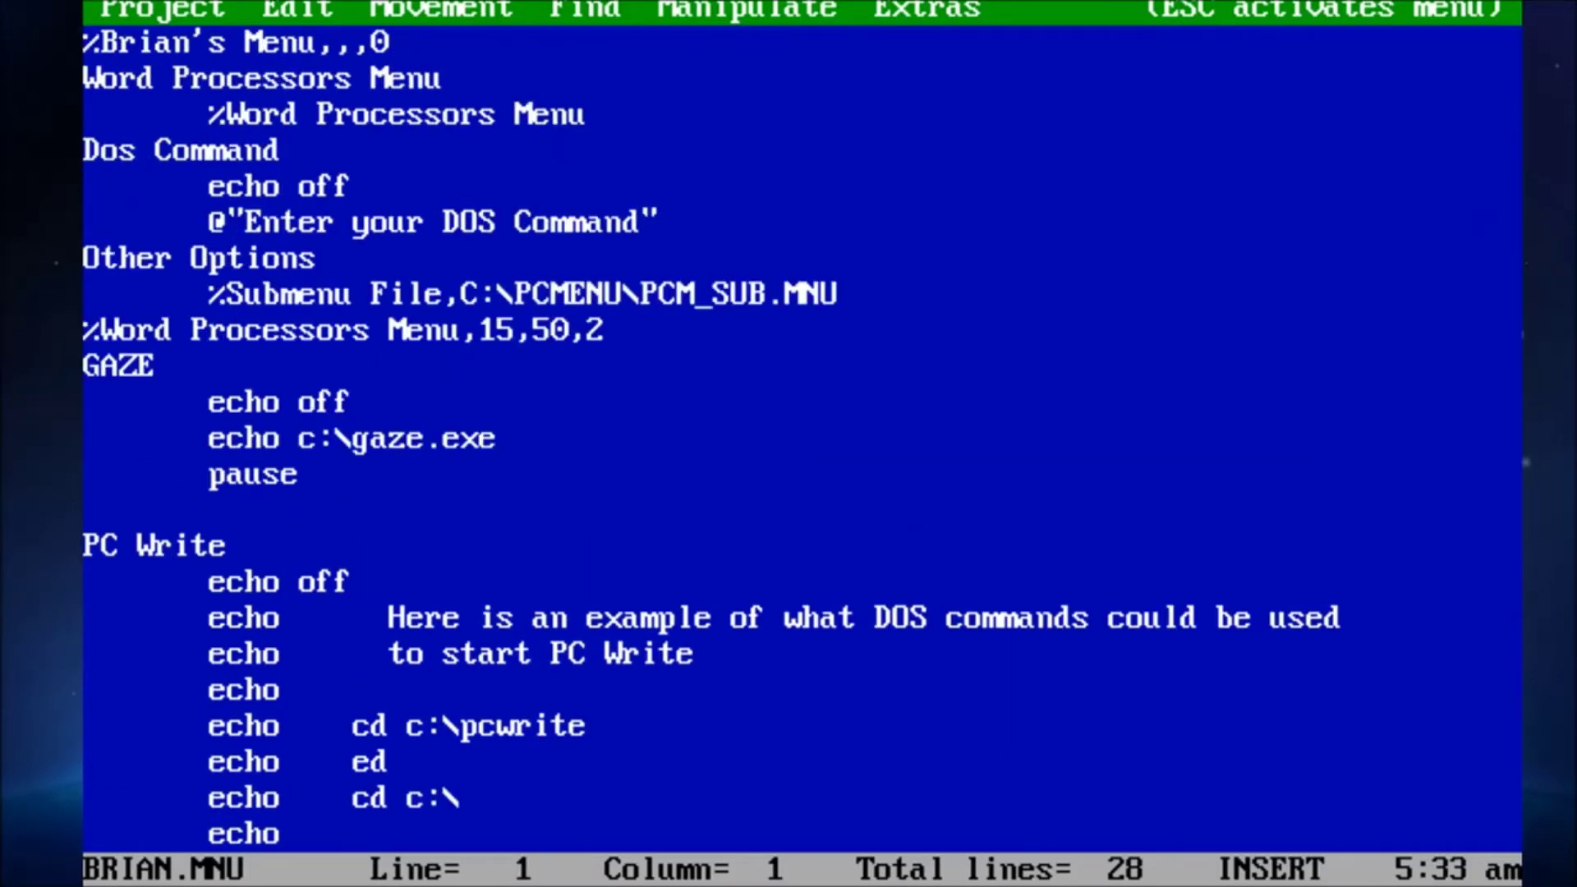
Examine the Dos Command entry in the main menu definition
key("Down")
key("Down")
key("Down")
key("Right")
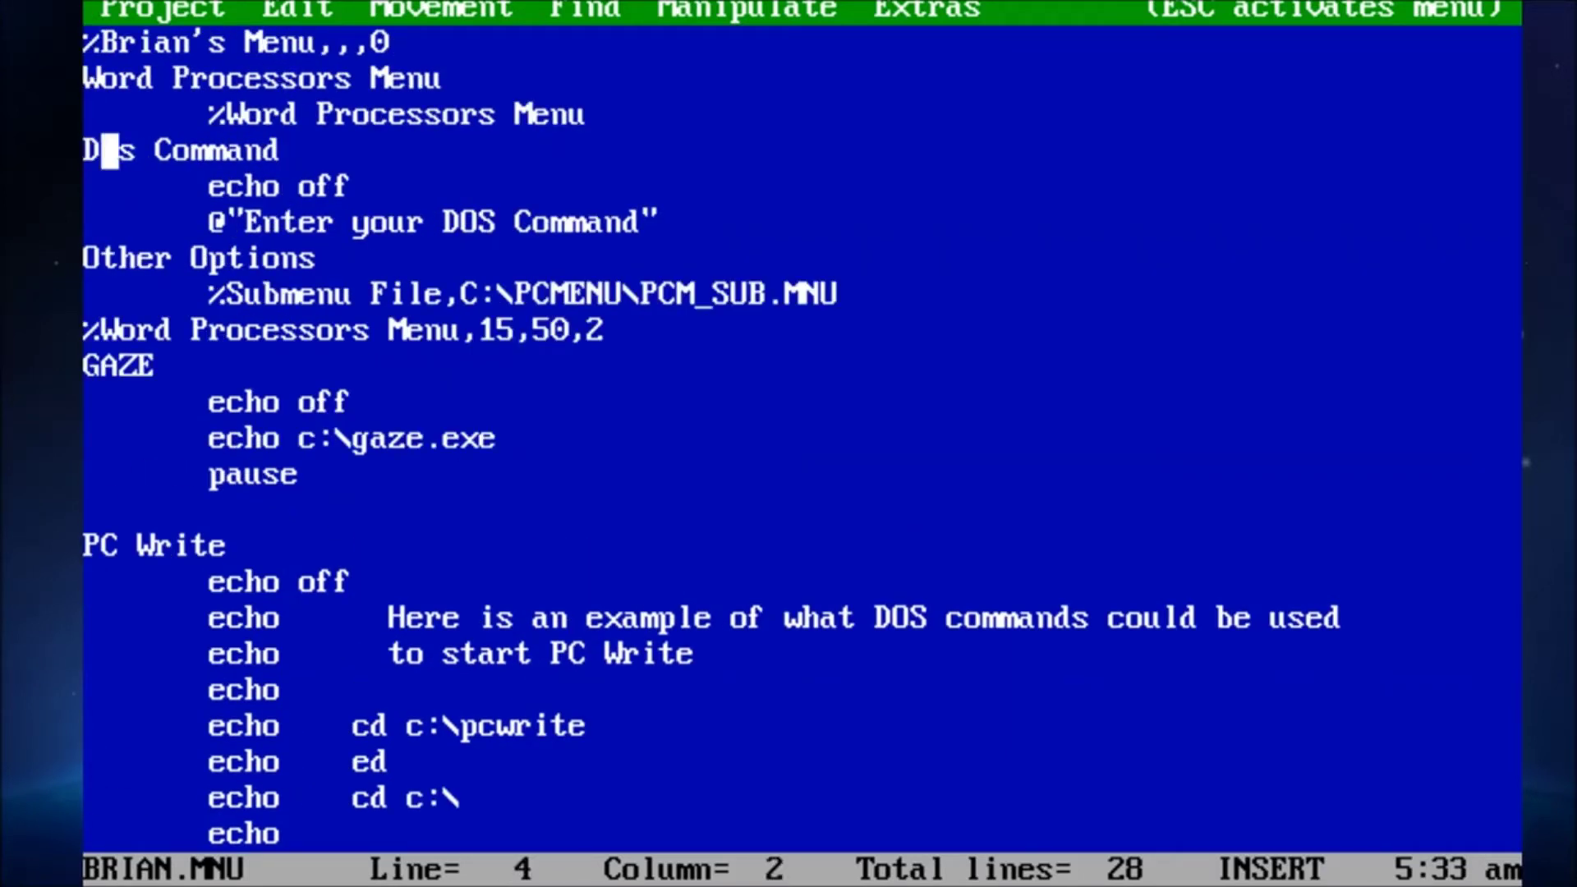
key("Left")
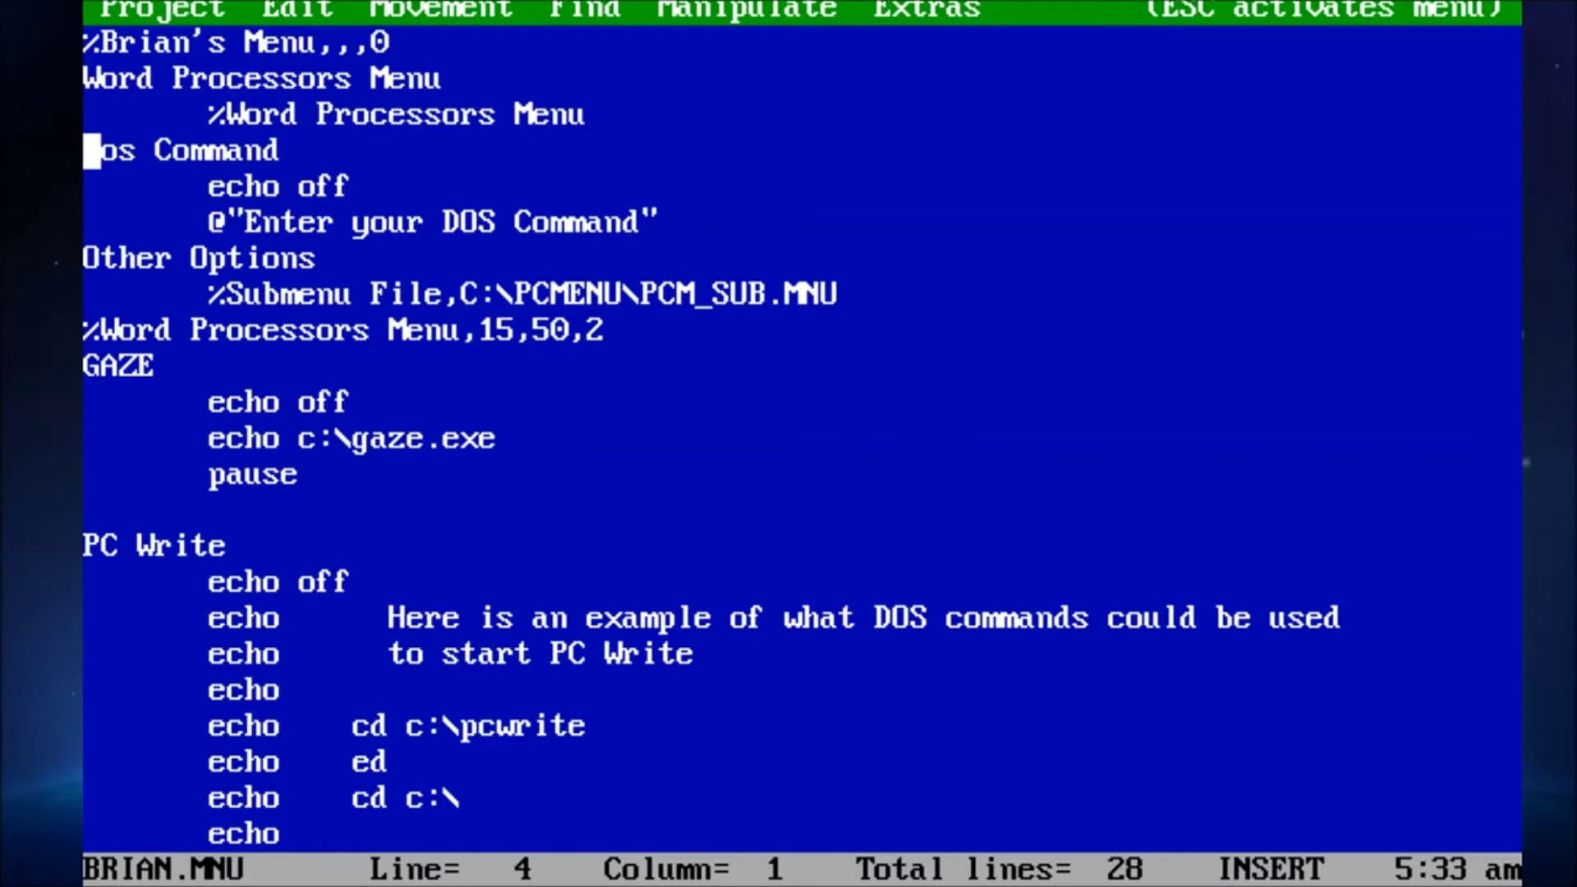
key("Right")
key("Right")
key("Right")
key("Right")
key("Right")
key("Right")
key("Right")
key("Right")
key("Right")
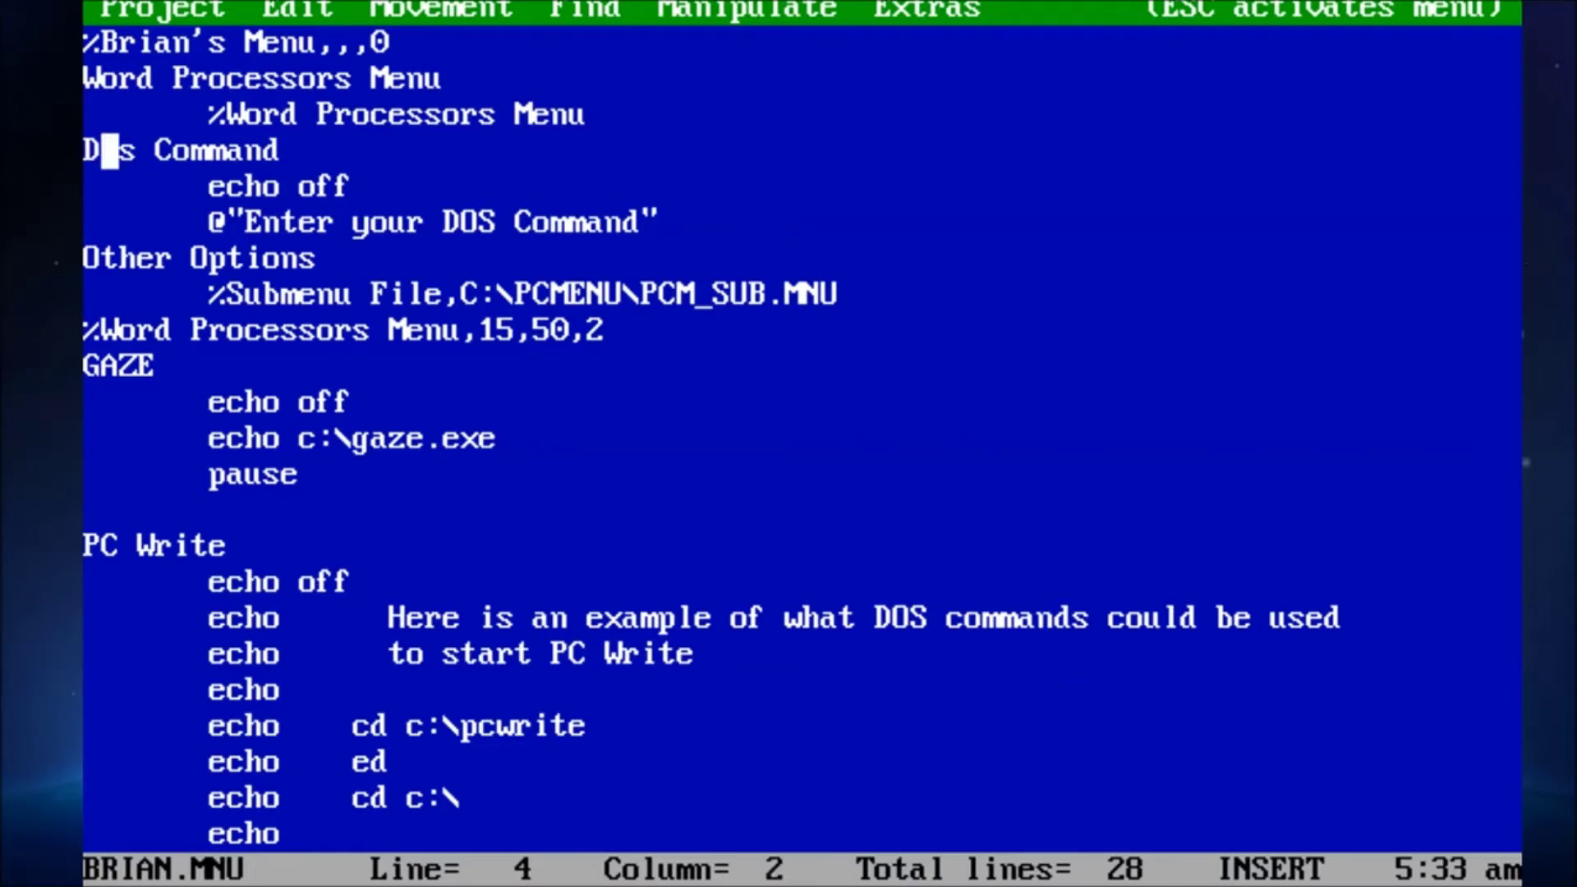
Examine how the Other Options entry and its indented Submenu File line are written, continuing to the GAZE entry
key("Down")
key("Down")
key("Down")
key("Left")
key("Left")
key("Left")
key("Left")
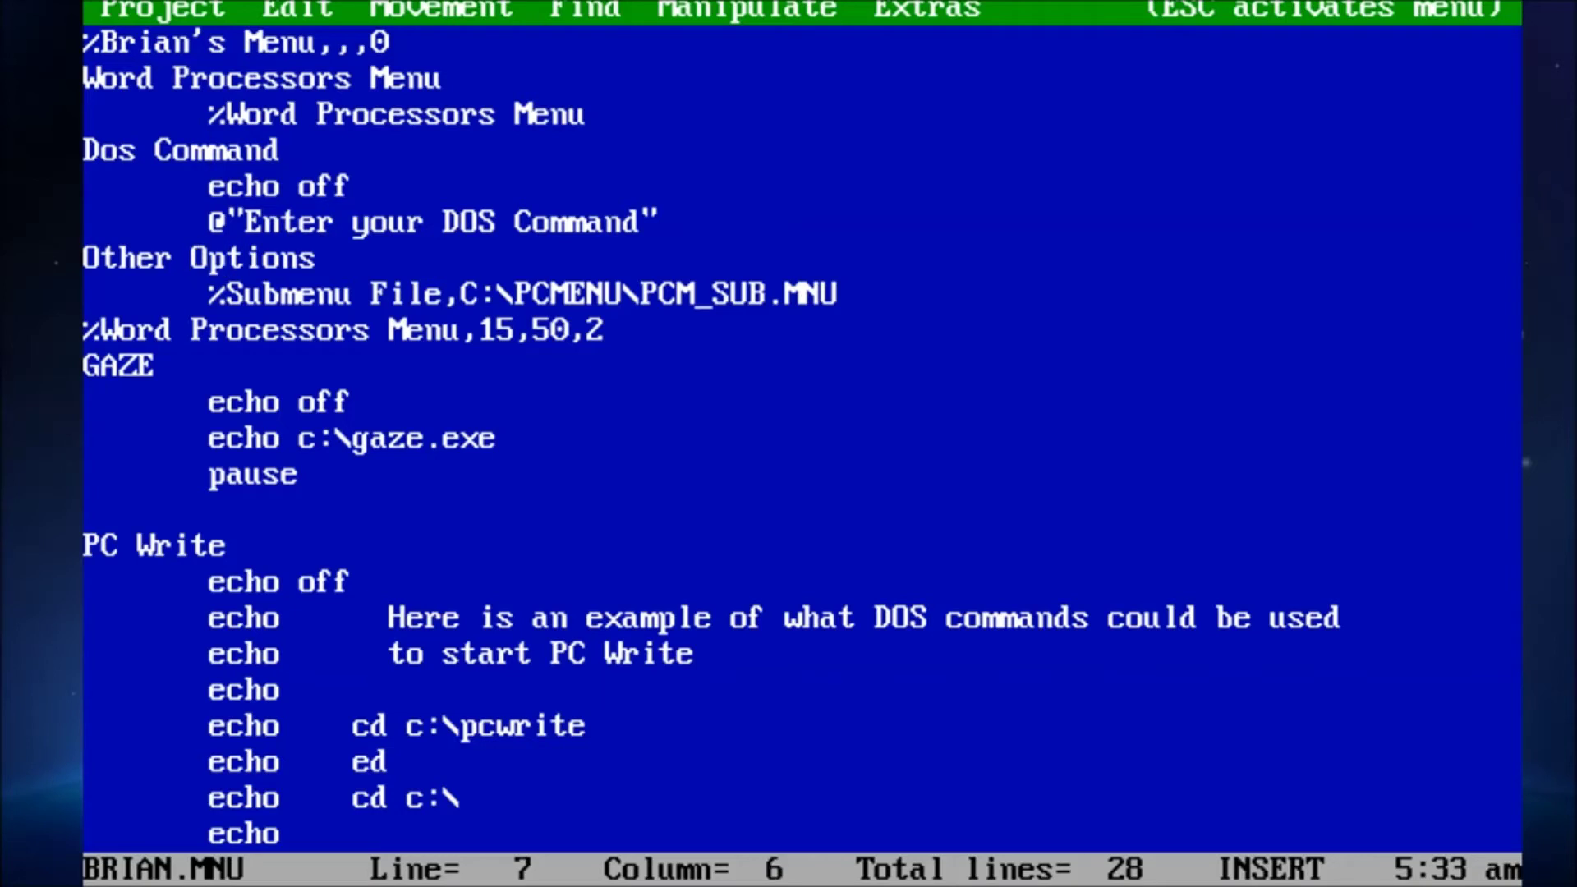
key("Right")
key("Up")
key("Up")
key("Right")
left_click(217, 294)
key("Up")
key("Up")
key("Down")
key("Down")
key("Down")
key("Down")
key("Down")
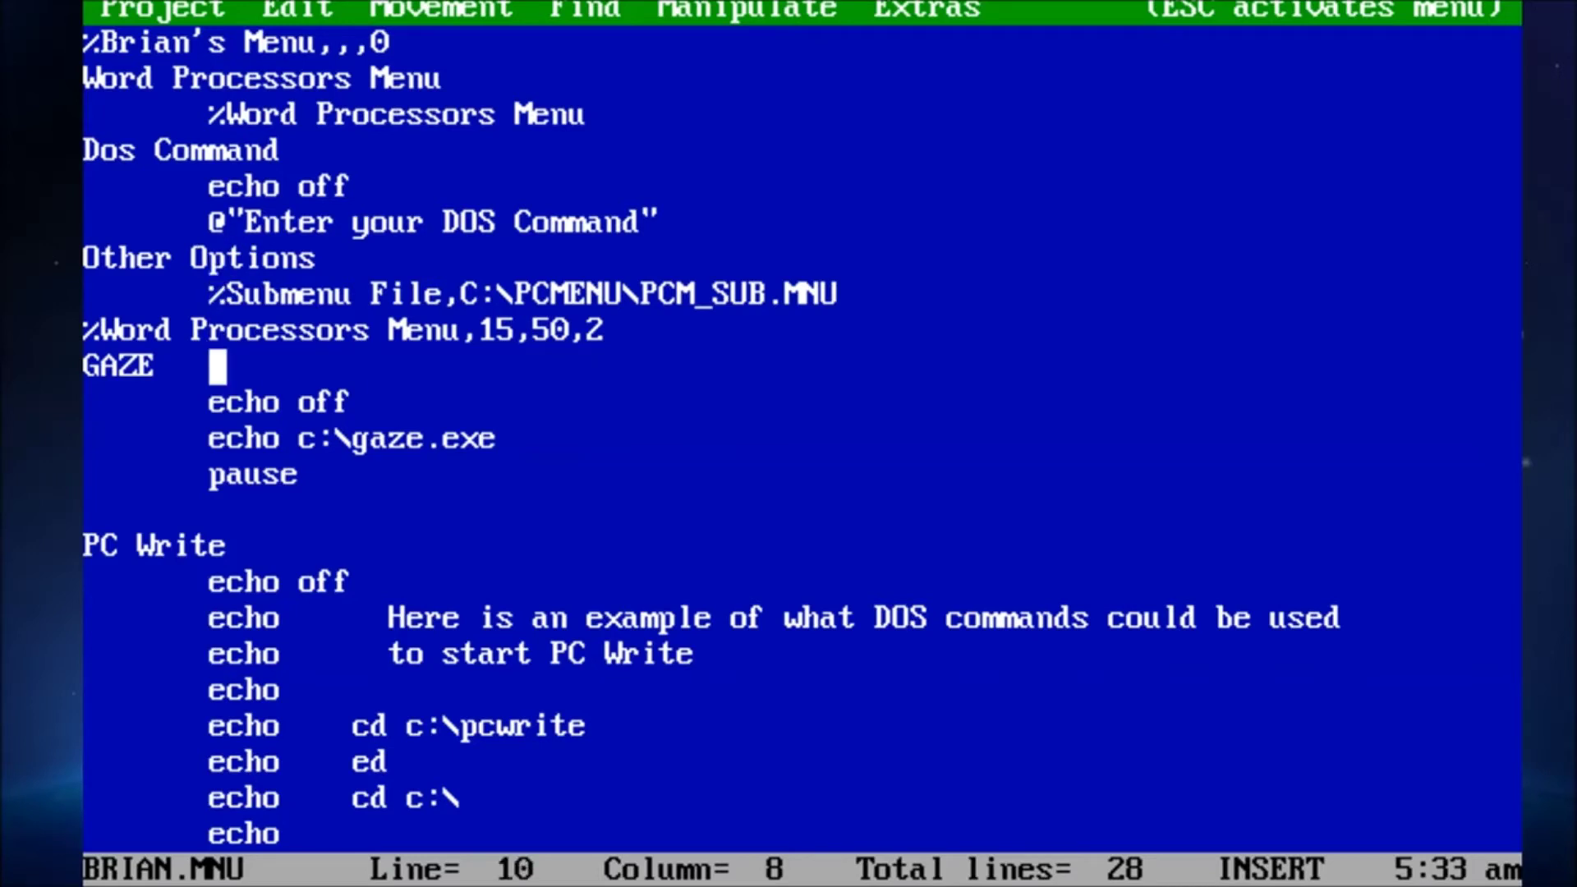
Examine the GAZE, PC Write and Test definitions in the Word Processors Menu section
key("Down")
key("Down")
key("Down")
key("Down")
key("Down")
key("Down")
key("Down")
key("Down")
key("Down")
key("Down")
key("Down")
key("Down")
key("Down")
key("Down")
key("Down")
key("Down")
key("Down")
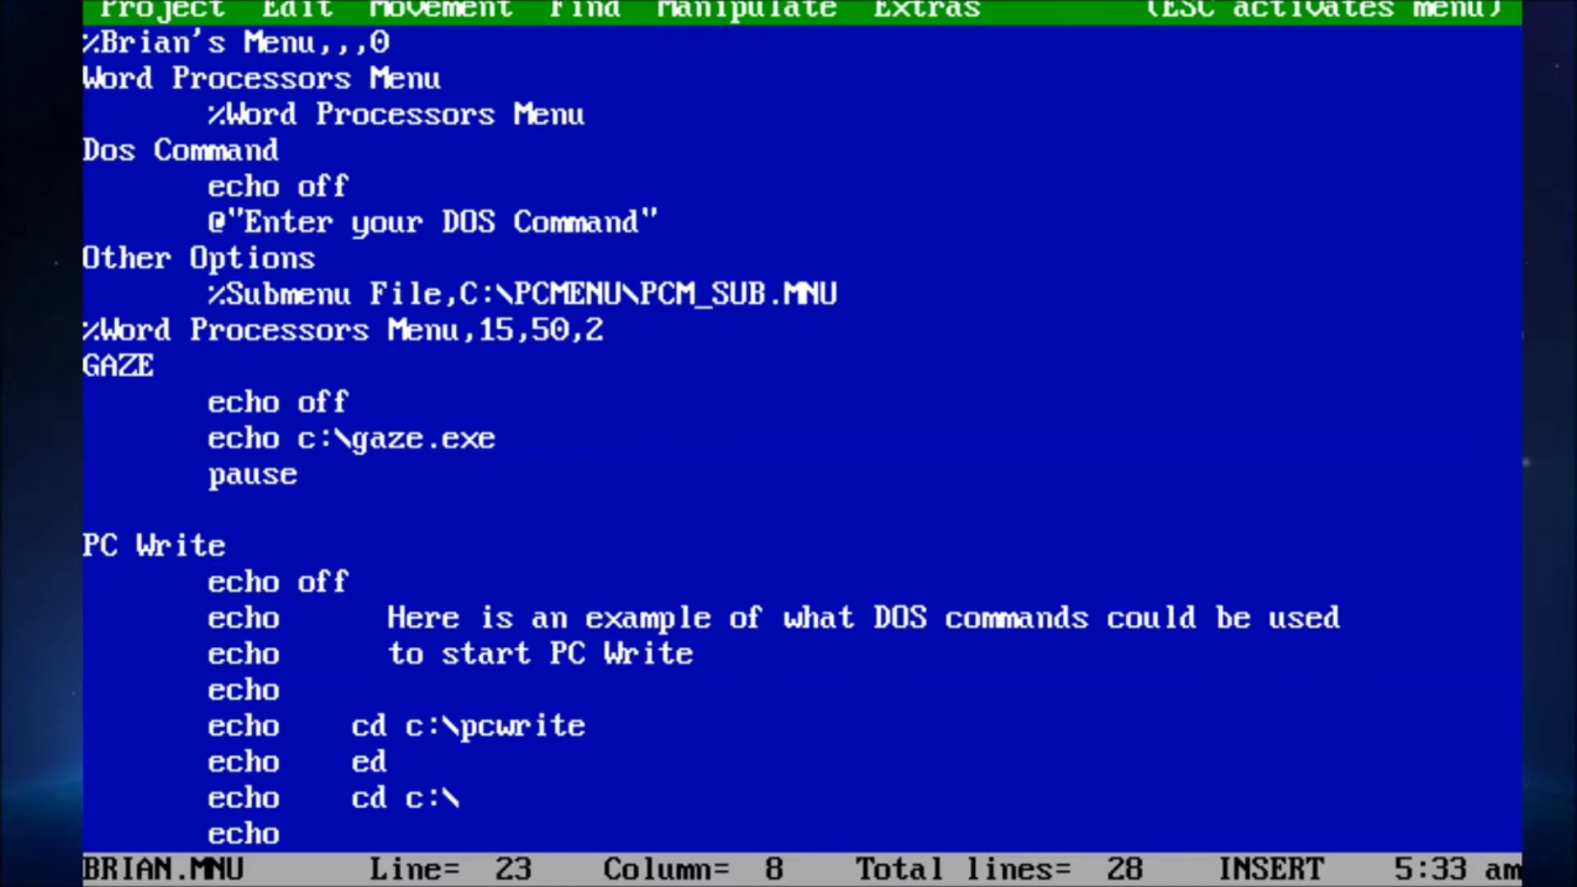
key("Up")
key("Up")
key("Up")
key("Up")
key("Up")
key("Up")
key("Up")
key("Up")
key("Up")
key("Up")
key("Up")
key("Up")
key("Up")
key("Up")
key("Up")
key("Up")
key("Up")
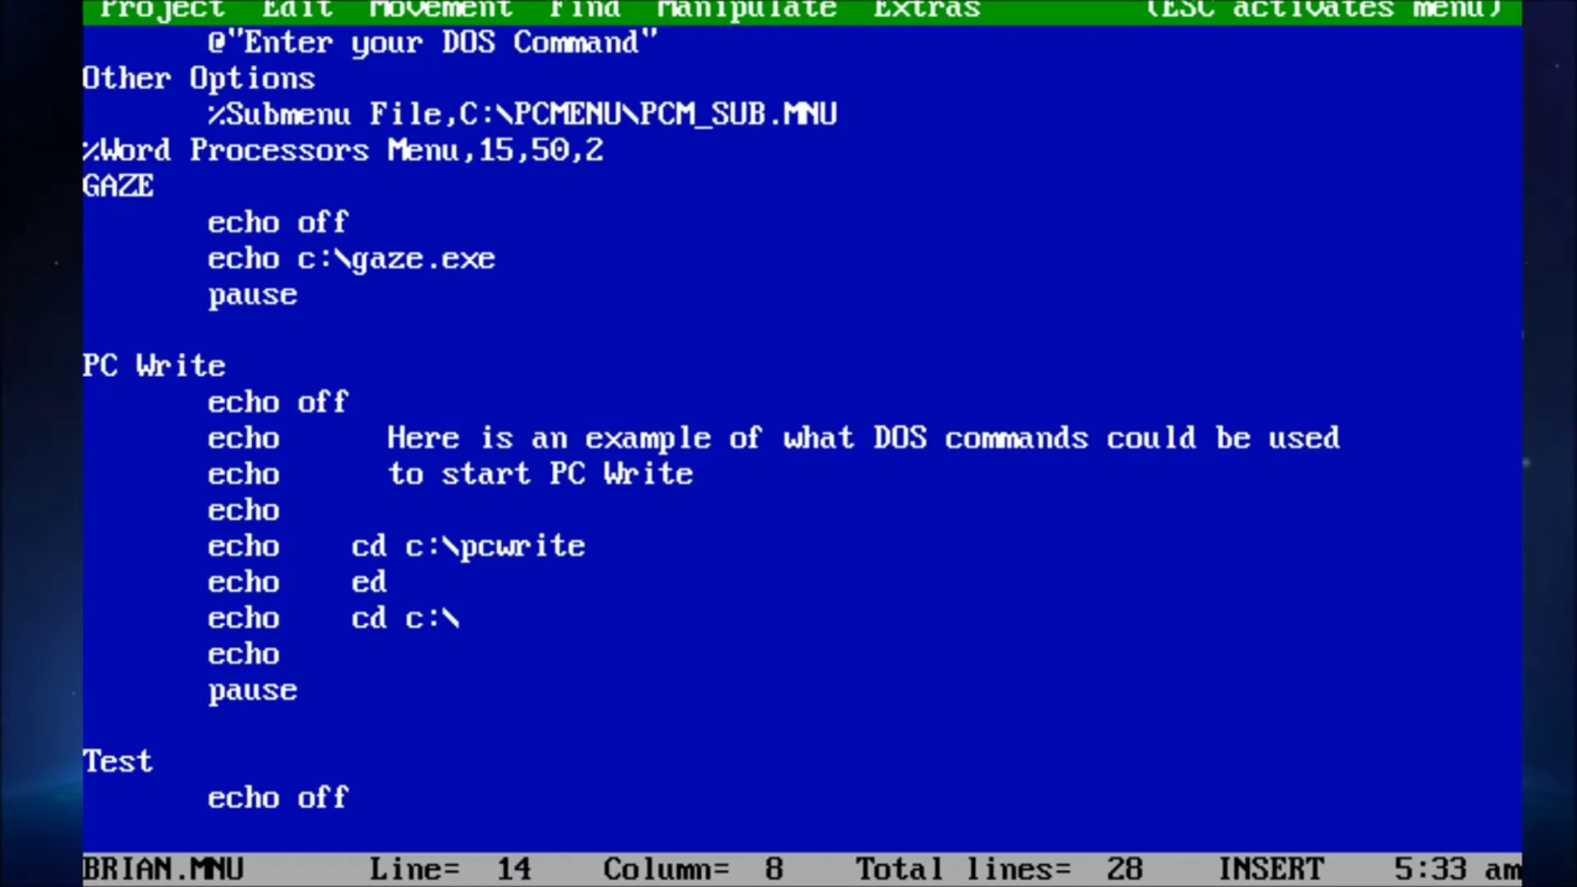
Examine the GAZE entry's name line and its indented echo off command in the Word Processors Menu section
key("Left")
key("Left")
key("Left")
key("Left")
key("Up")
key("Left")
key("Left")
key("Right")
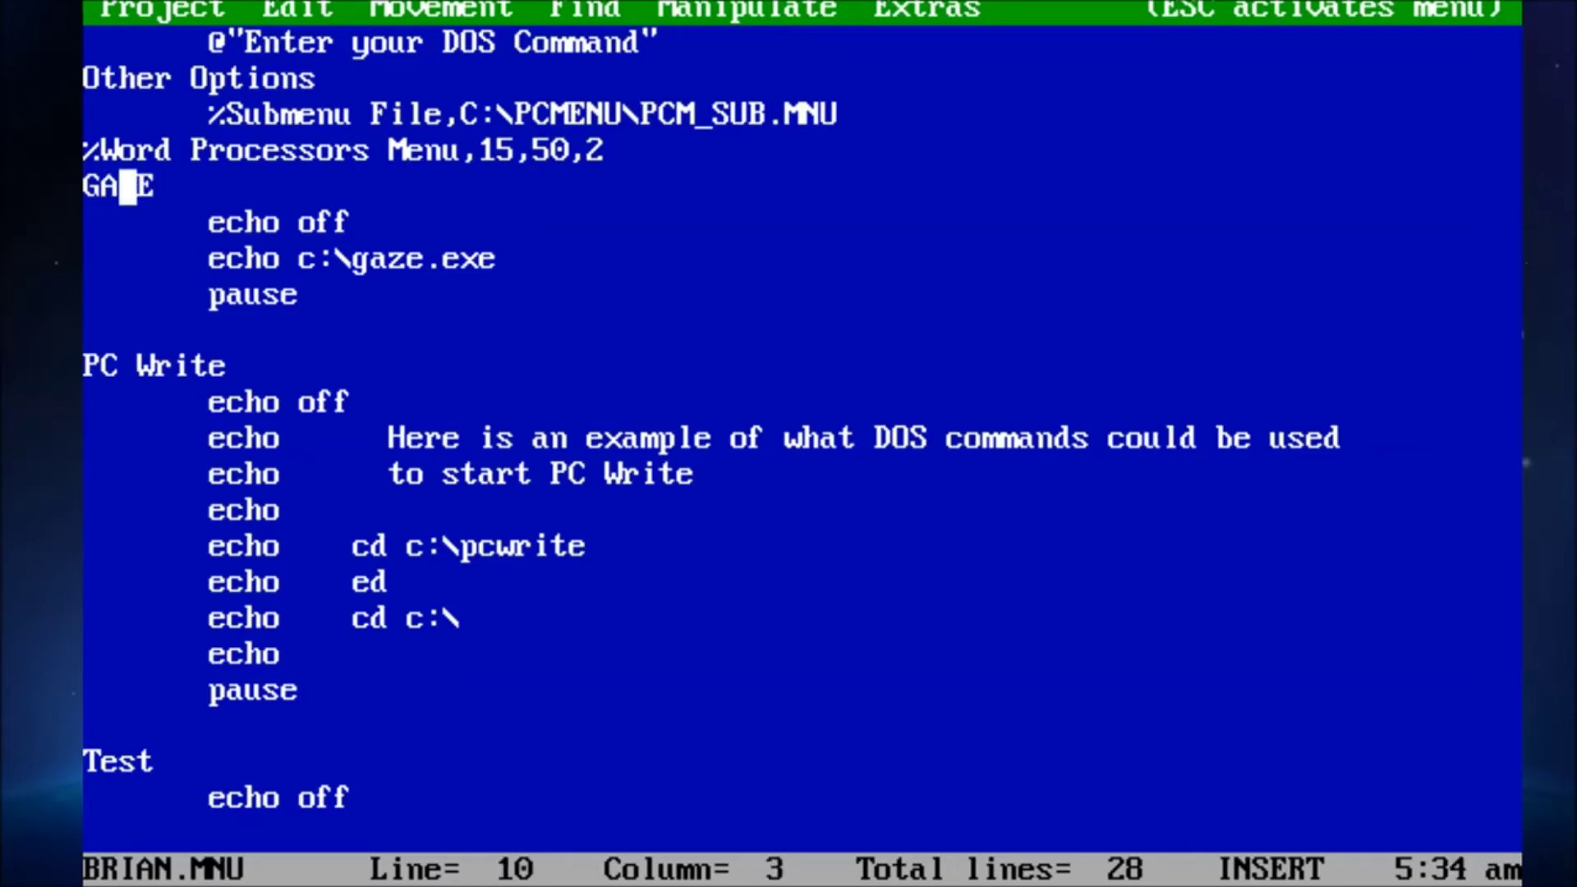
key("Down")
key("Right")
key("Right")
key("Right")
key("Right")
key("Right")
Examine the echo c:\gaze.exe and pause lines under GAZE, and return to the Dos Command entry
key("Down")
key("Right")
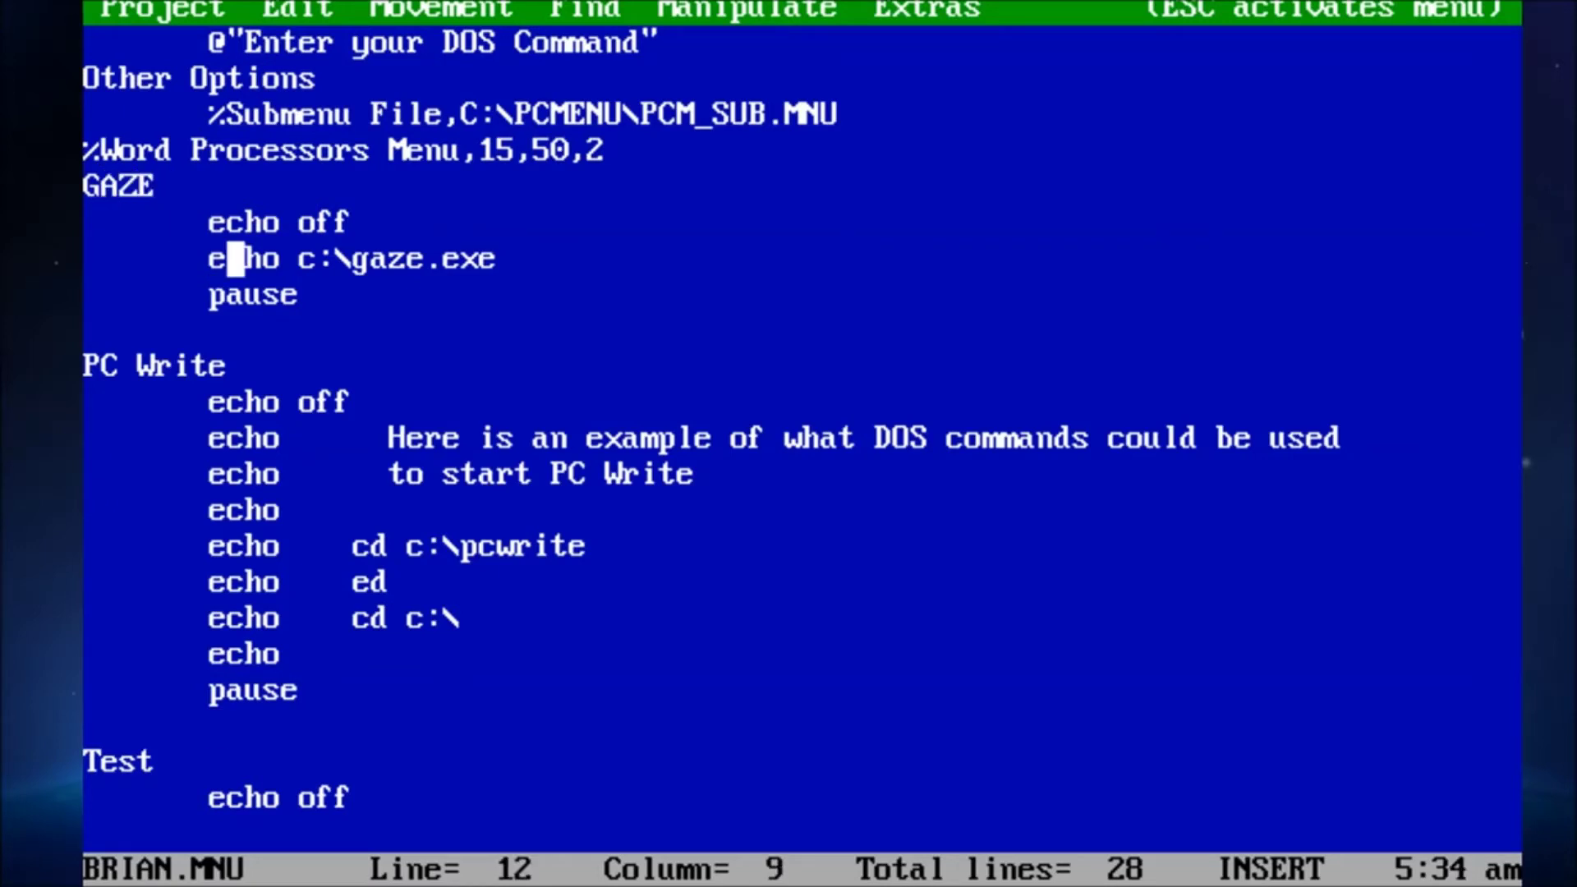
key("Right")
key("Right")
key("Right")
key("Right")
key("Right")
key("Right")
key("Right")
key("Right")
key("Right")
key("Right")
key("Right")
key("Right")
key("Right")
key("Right")
key("Down")
key("Left")
key("Left")
key("Left")
key("Left")
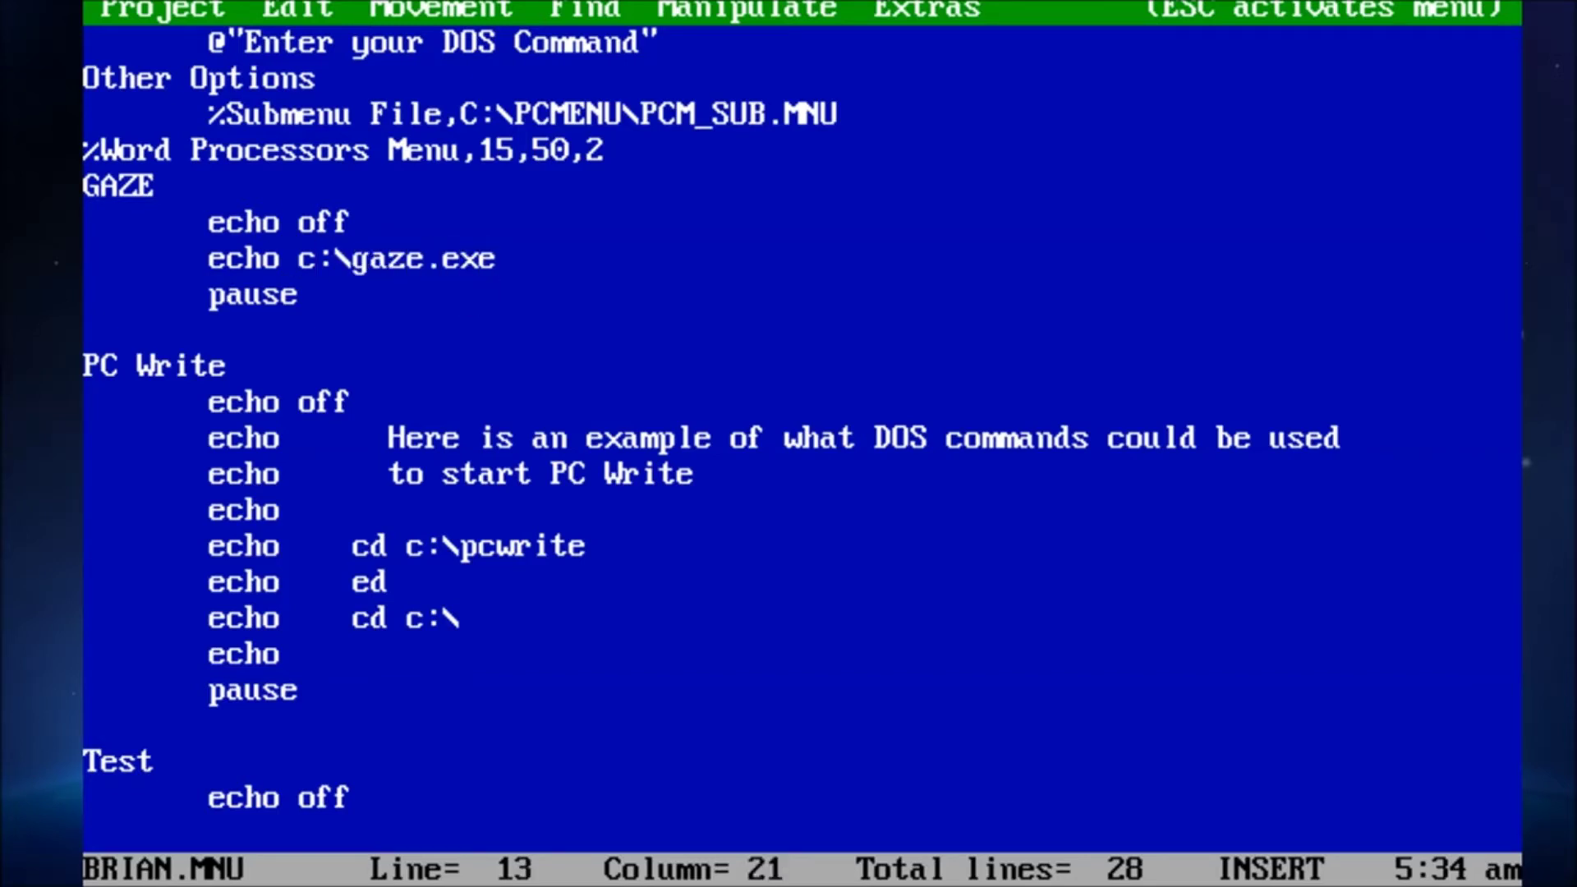
key("Left")
key("Left")
key("Left")
key("Left")
key("Left")
key("Up")
key("Up")
key("Up")
key("Up")
key("Up")
key("Up")
key("Up")
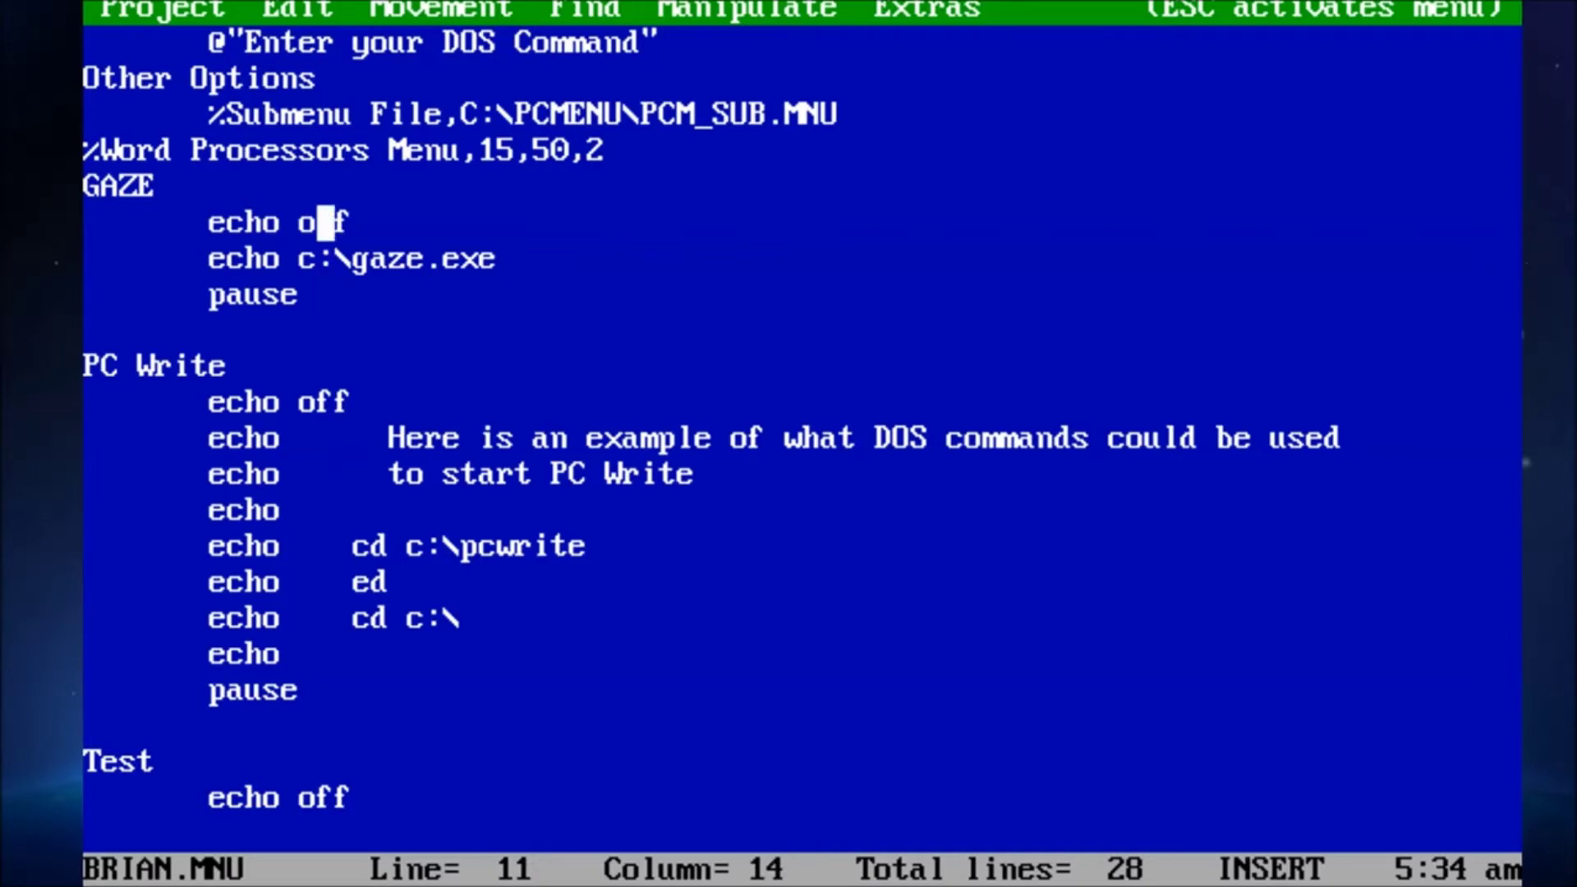
key("Up")
key("Up")
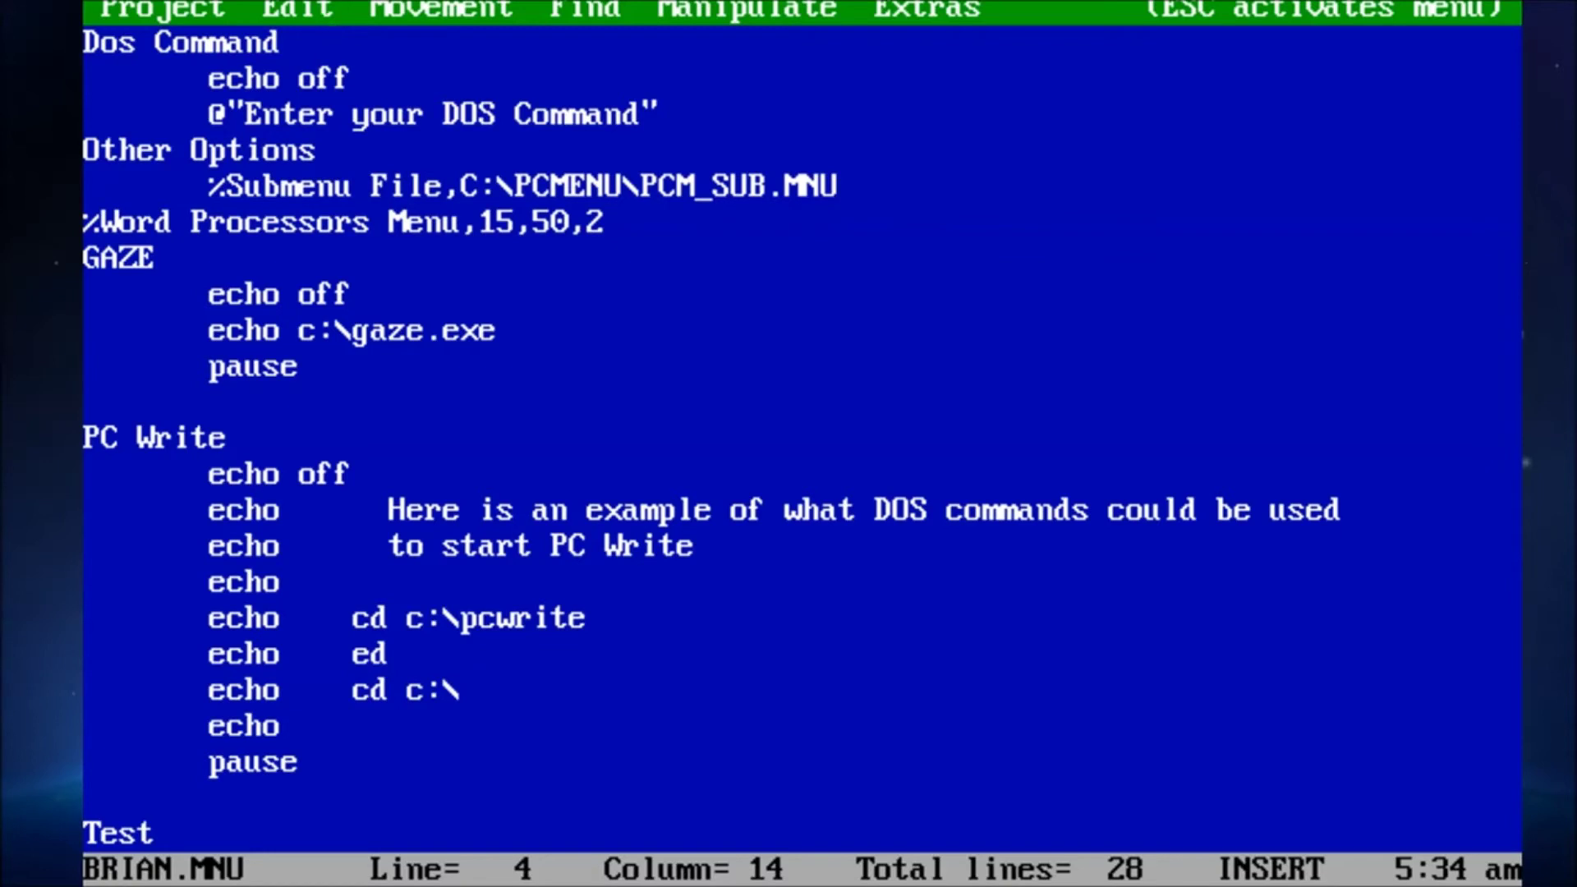
Quit the editor and return to the DOS prompt
key("Escape")
key("Up")
key("Up")
key("Up")
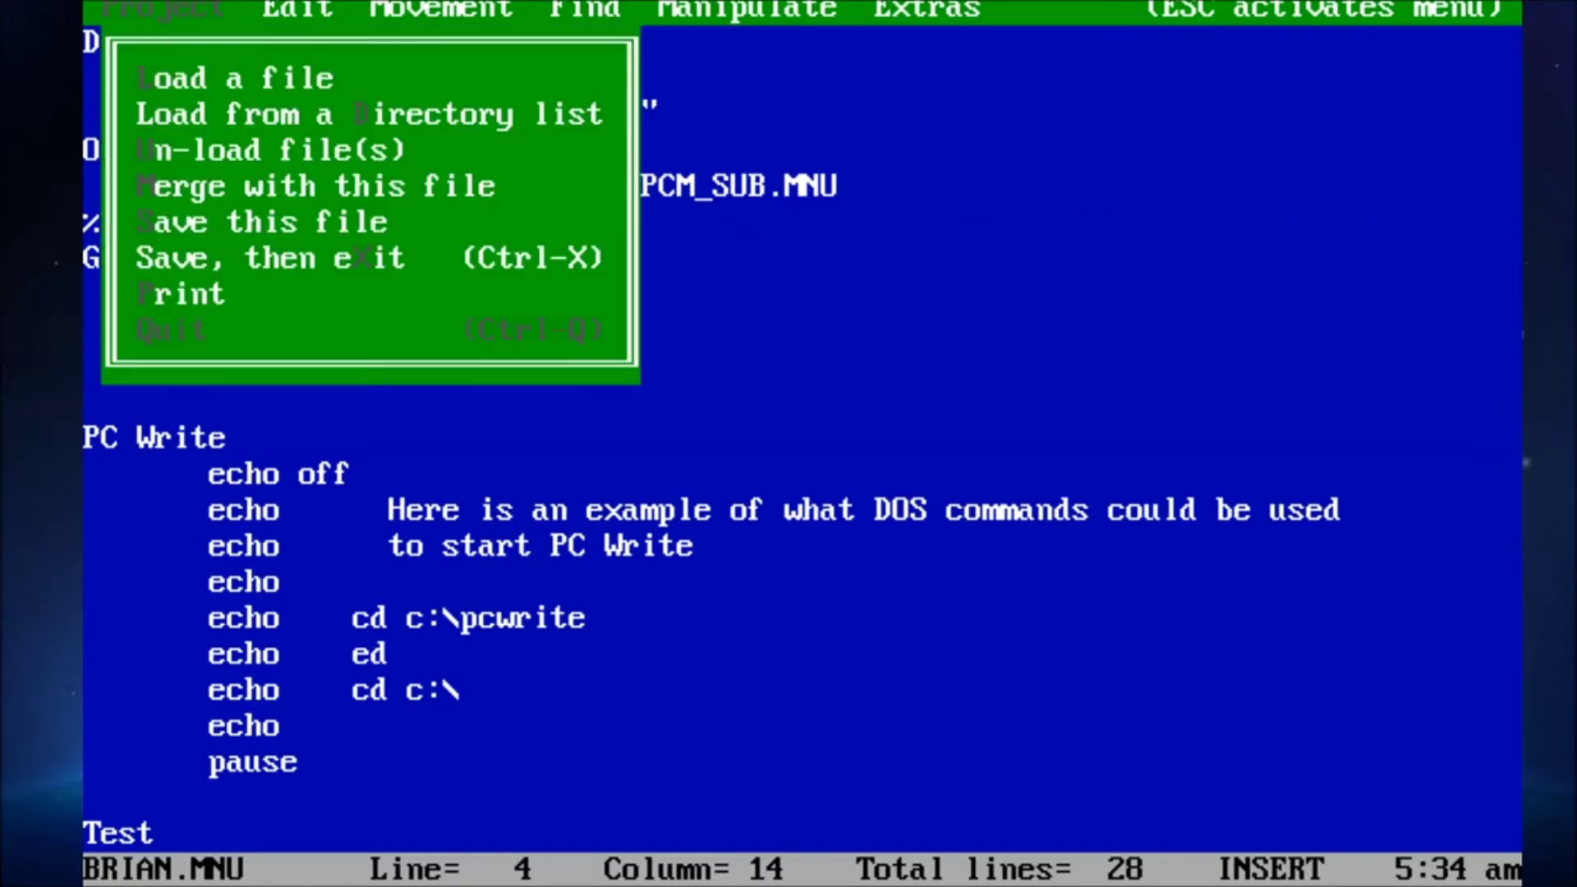
key("Down")
key("Down")
key("Return")
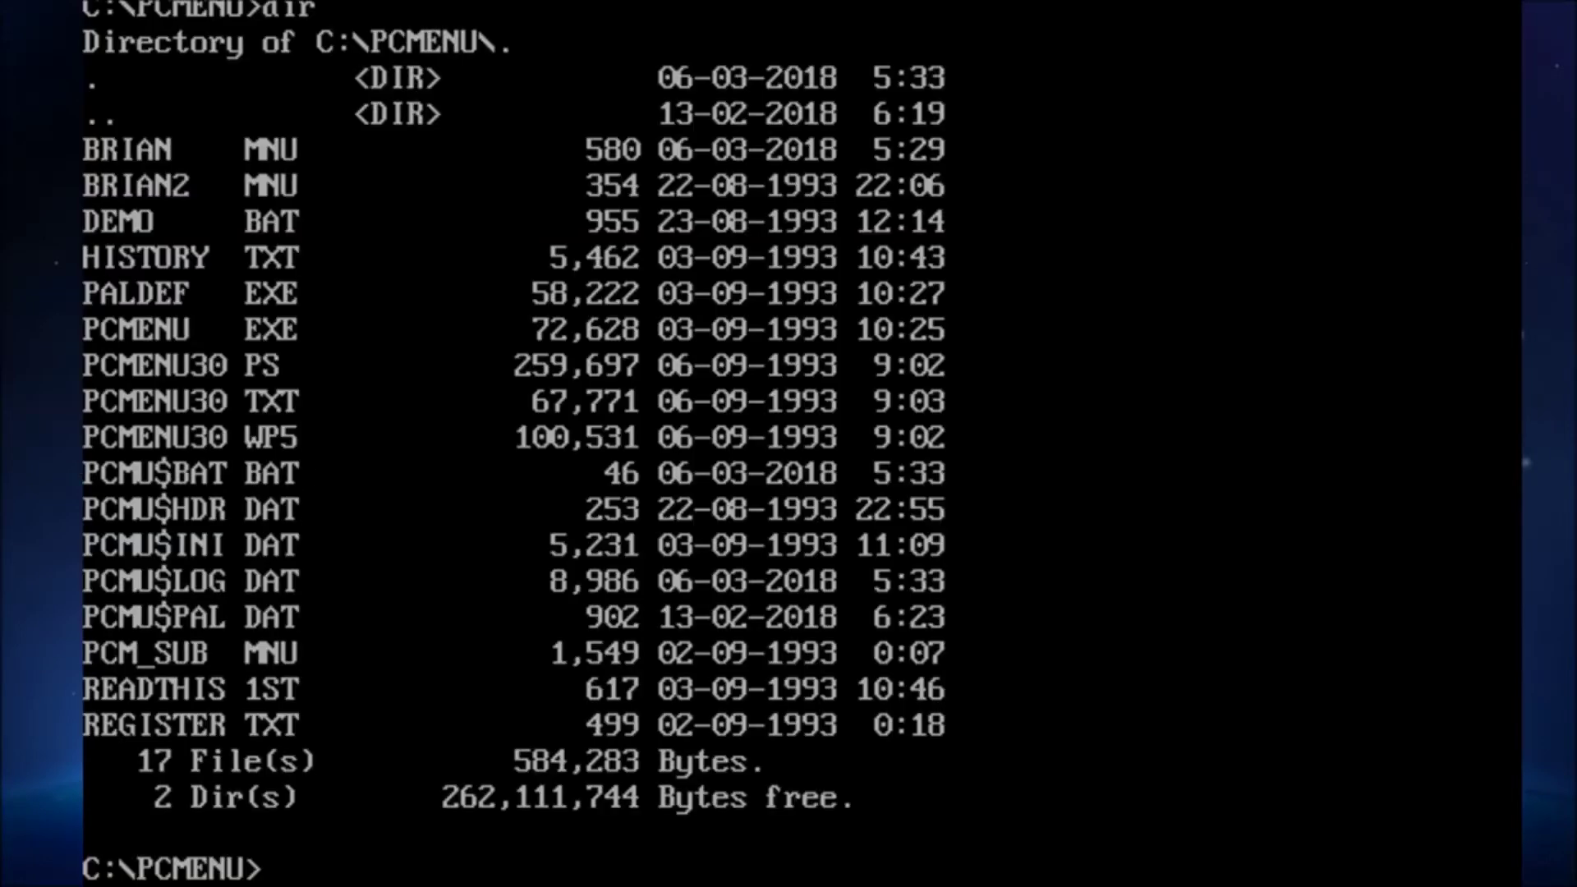
Open the brian2.mnu file in the c:\PEDIT.EXE editor
type("c:\\pedit")
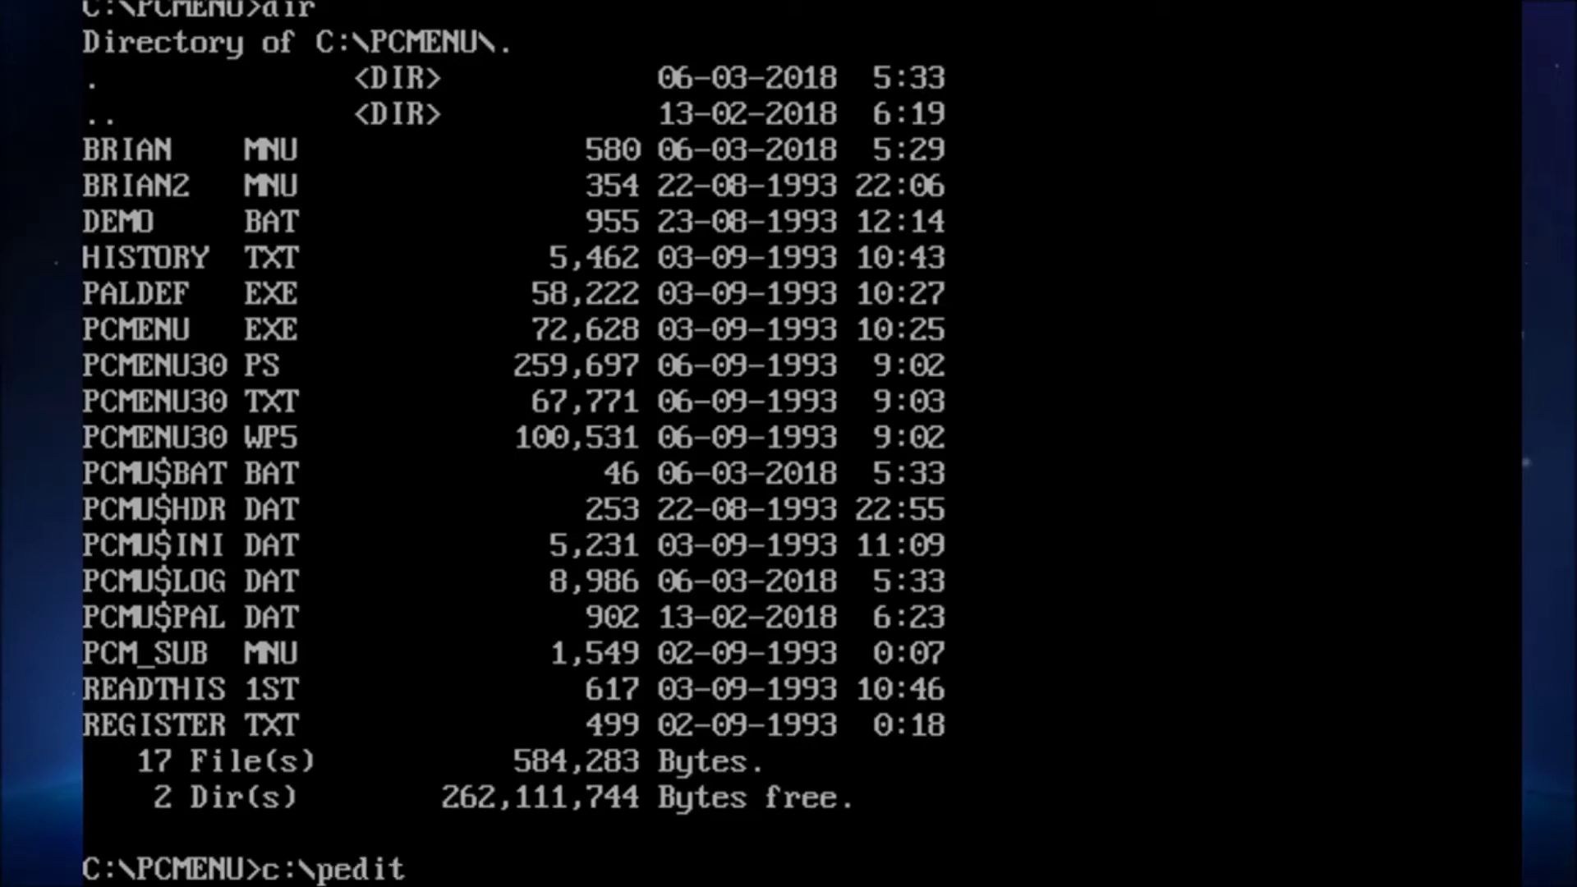
key("Tab")
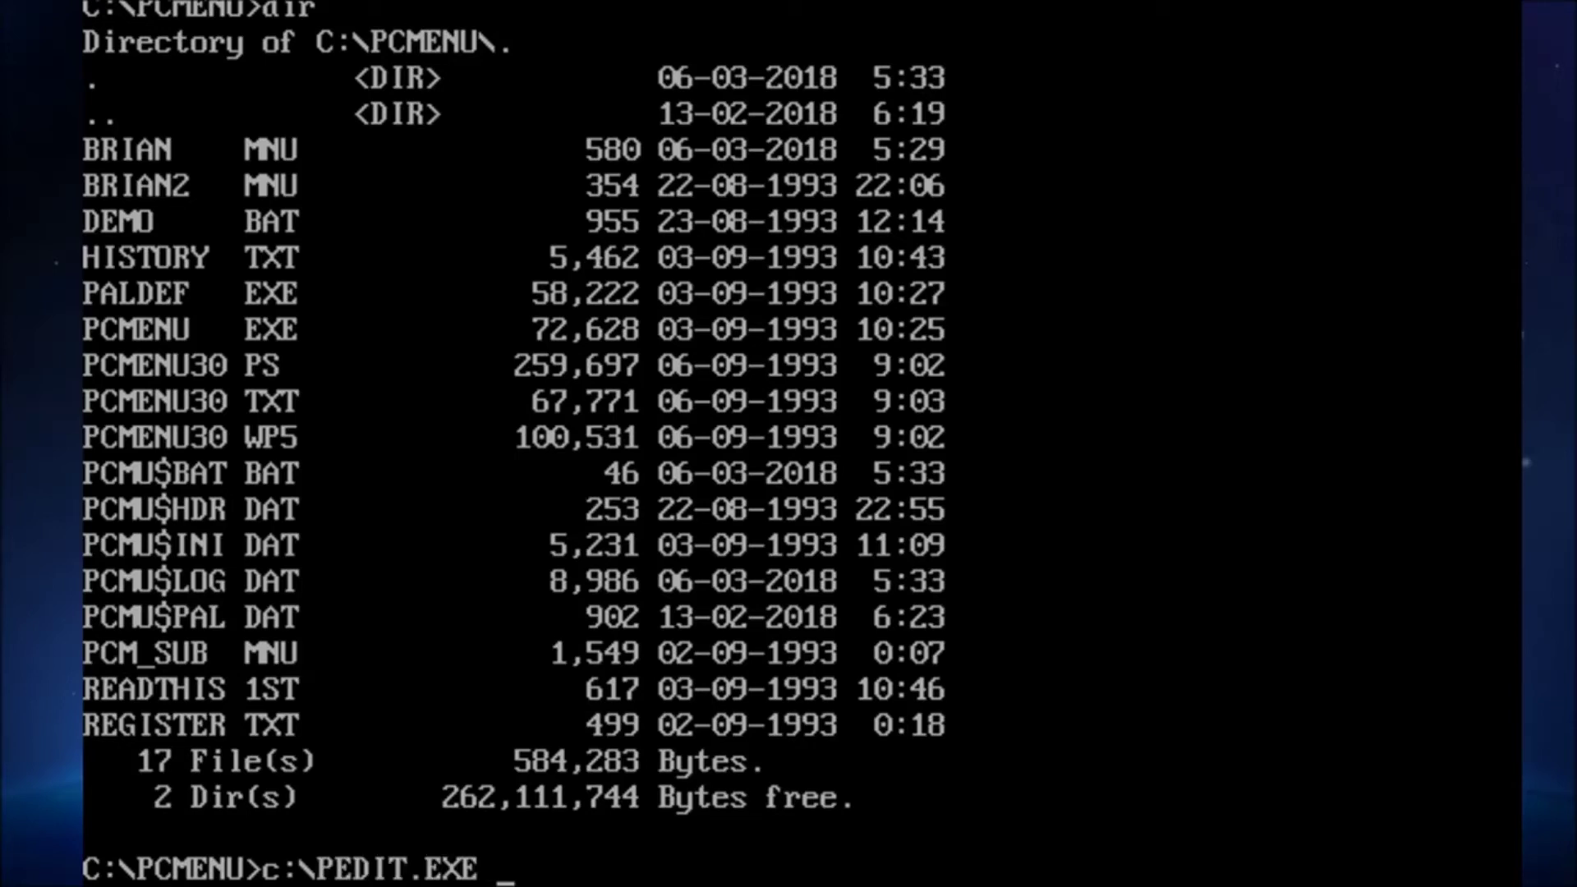
type("brian")
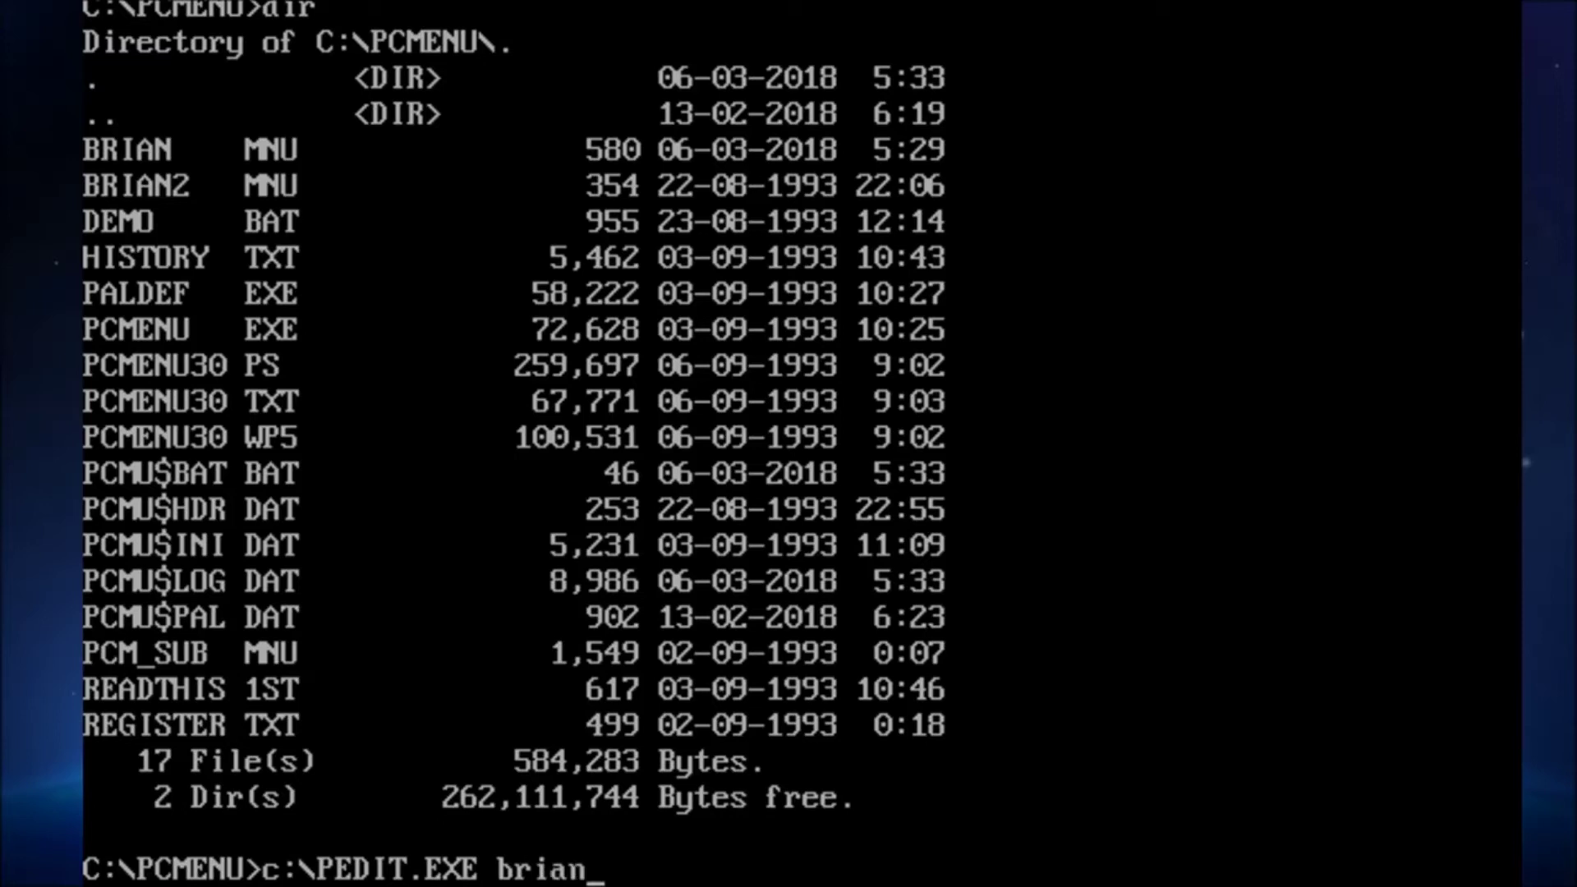
type("2.mnu")
key("Return")
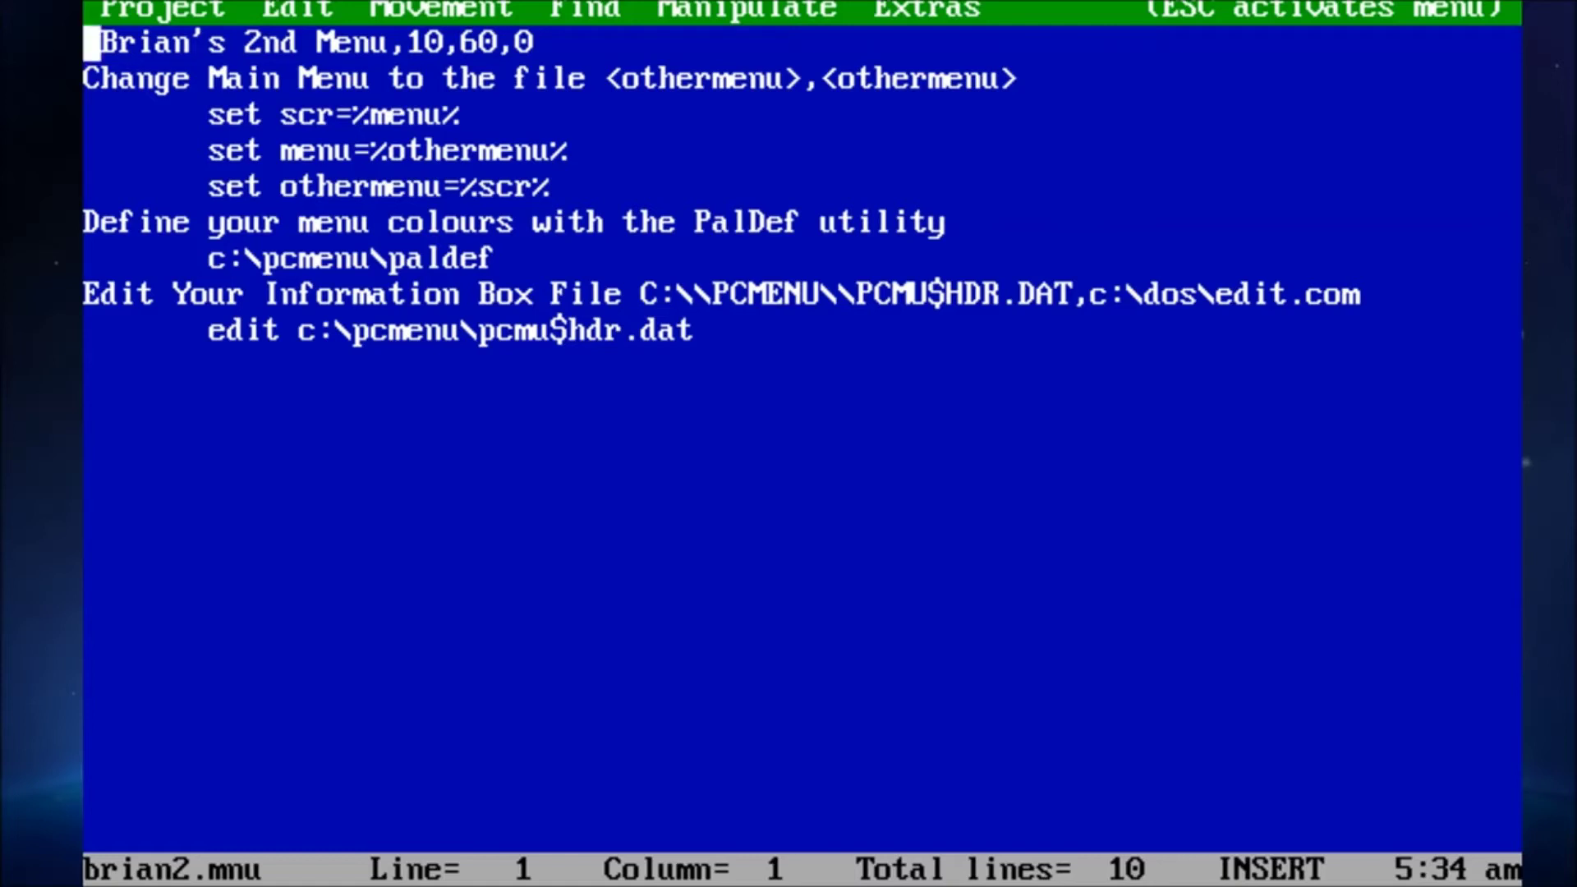
Examine the "Define your menu colours with the PalDef utility" entry in the second menu file
key("Down")
key("Down")
key("Down")
key("Down")
key("Down")
key("Right")
key("Right")
key("Right")
key("Right")
key("Right")
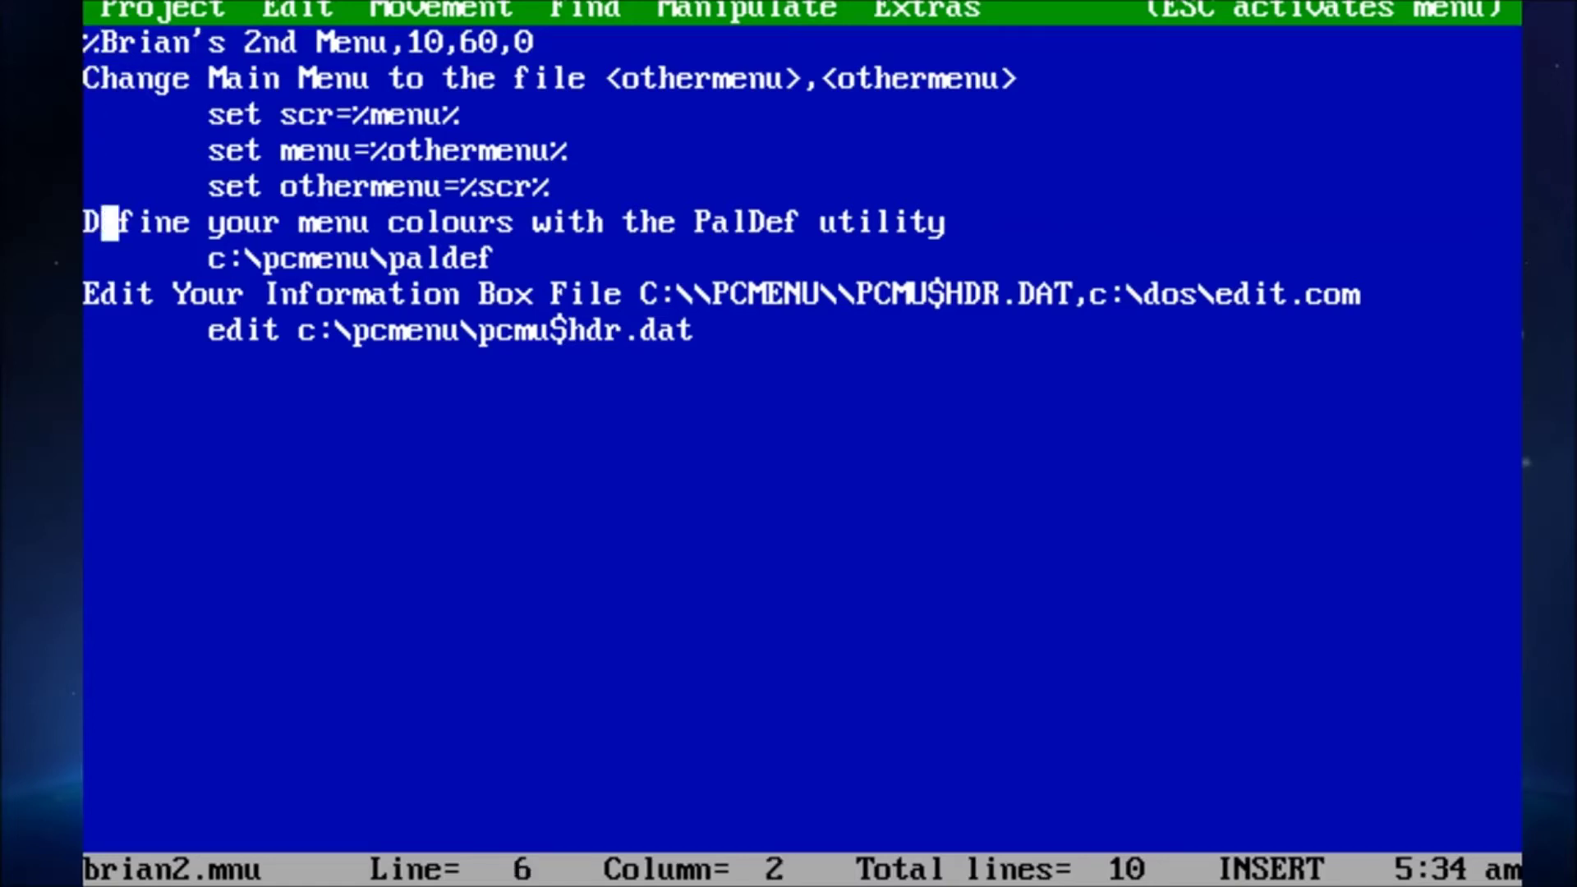
key("Right")
key("Right")
key("Right")
key("Right")
key("Right")
key("Right")
key("Right")
key("Right")
key("Right")
key("Right")
key("Right")
key("Right")
key("Right")
key("Right")
key("Right")
key("Right")
key("Right")
key("Right")
key("Right")
key("Right")
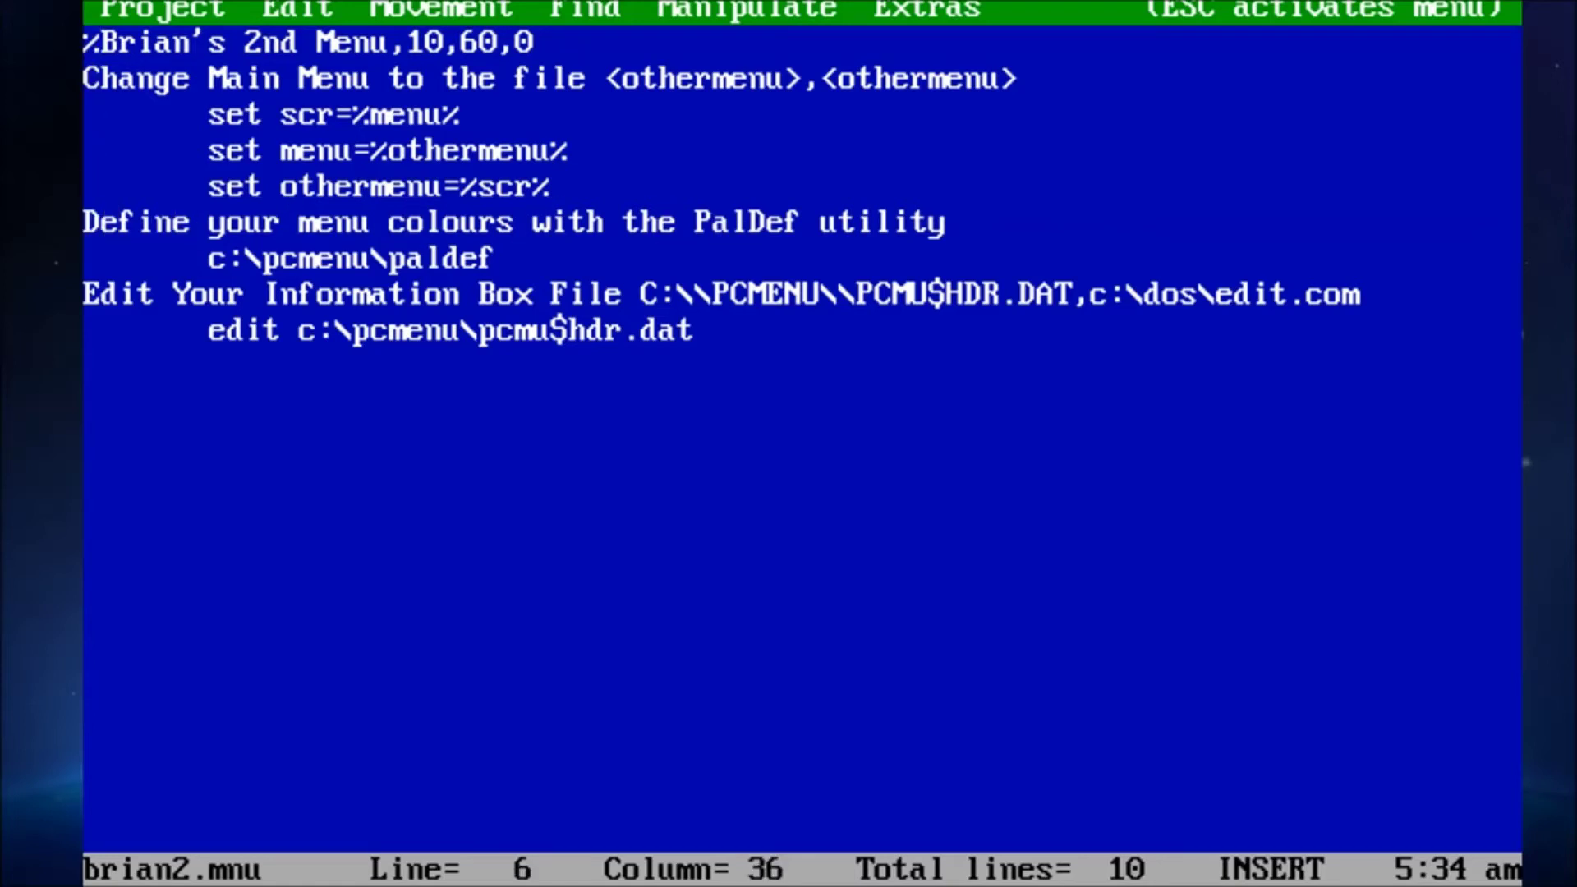
key("Right")
key("Right")
key("Right")
key("Right")
key("Right")
key("Right")
key("Right")
key("Right")
Examine the c:\pcmenu\paldef command line under the PalDef utility entry
key("Down")
key("Left")
key("Left")
key("Left")
key("Left")
key("Left")
key("Left")
key("Left")
key("Left")
key("Left")
key("Left")
key("Left")
key("Left")
key("Left")
key("Left")
key("Left")
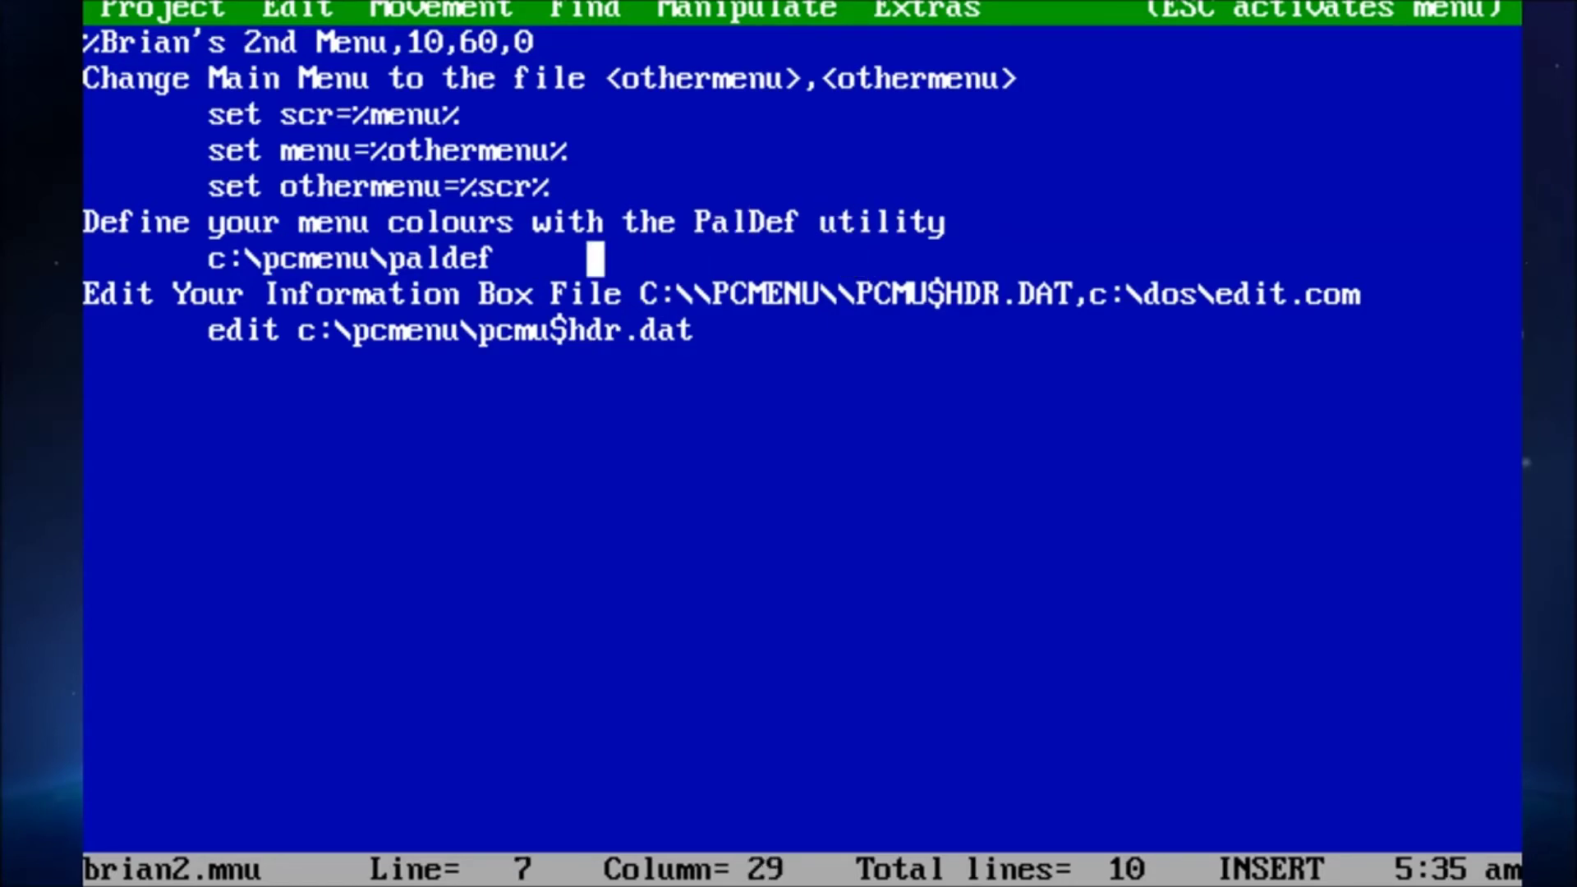
Close brian2.mnu by quitting the editor to the DOS prompt
key("Escape")
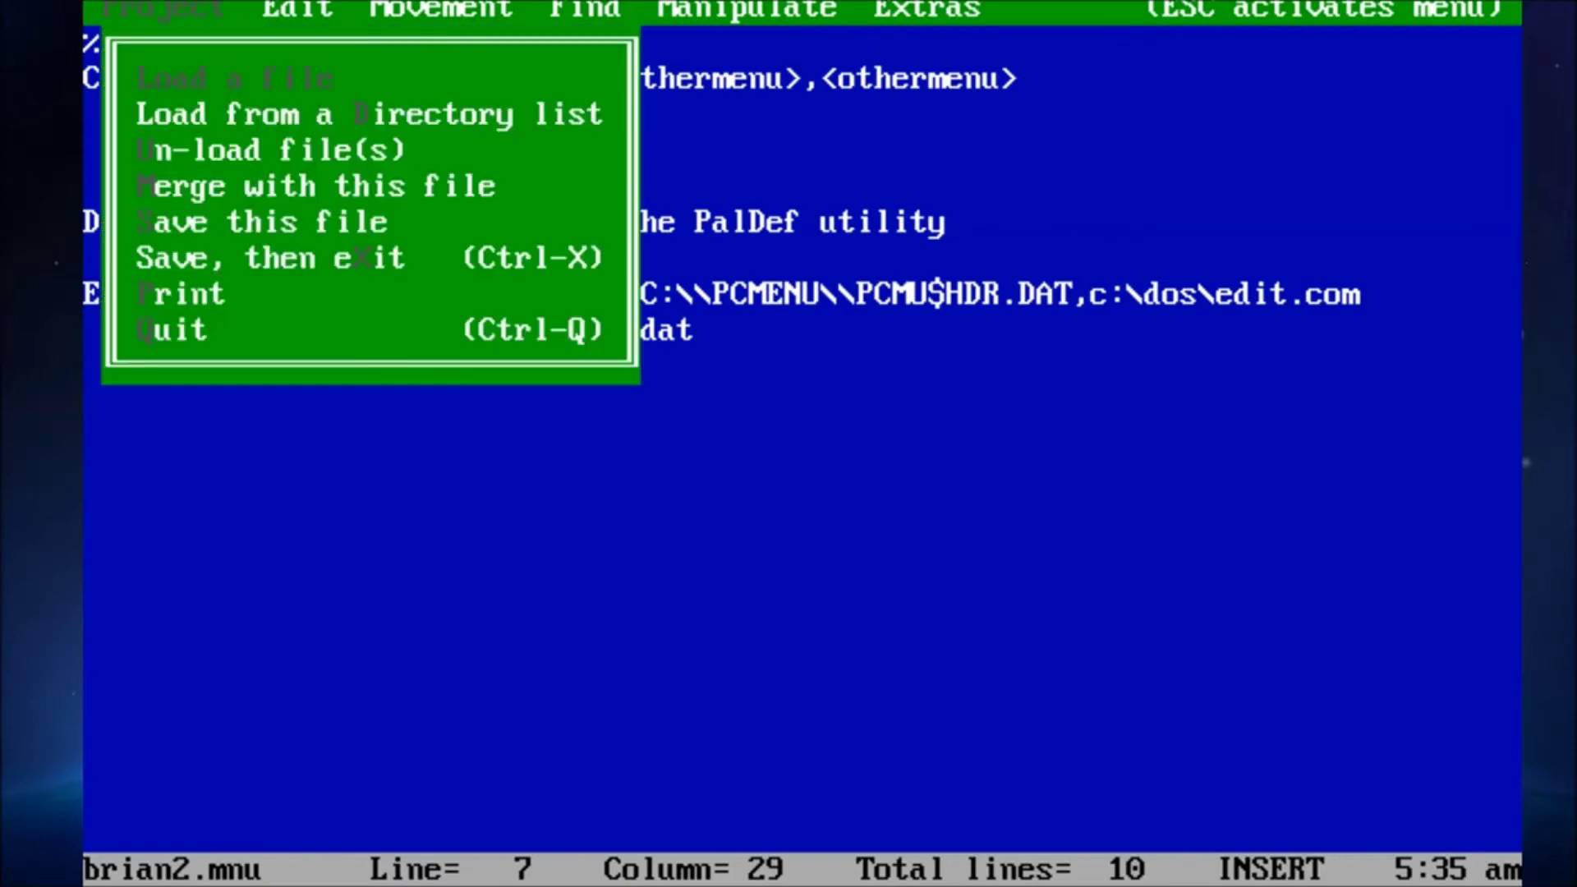
key("Up")
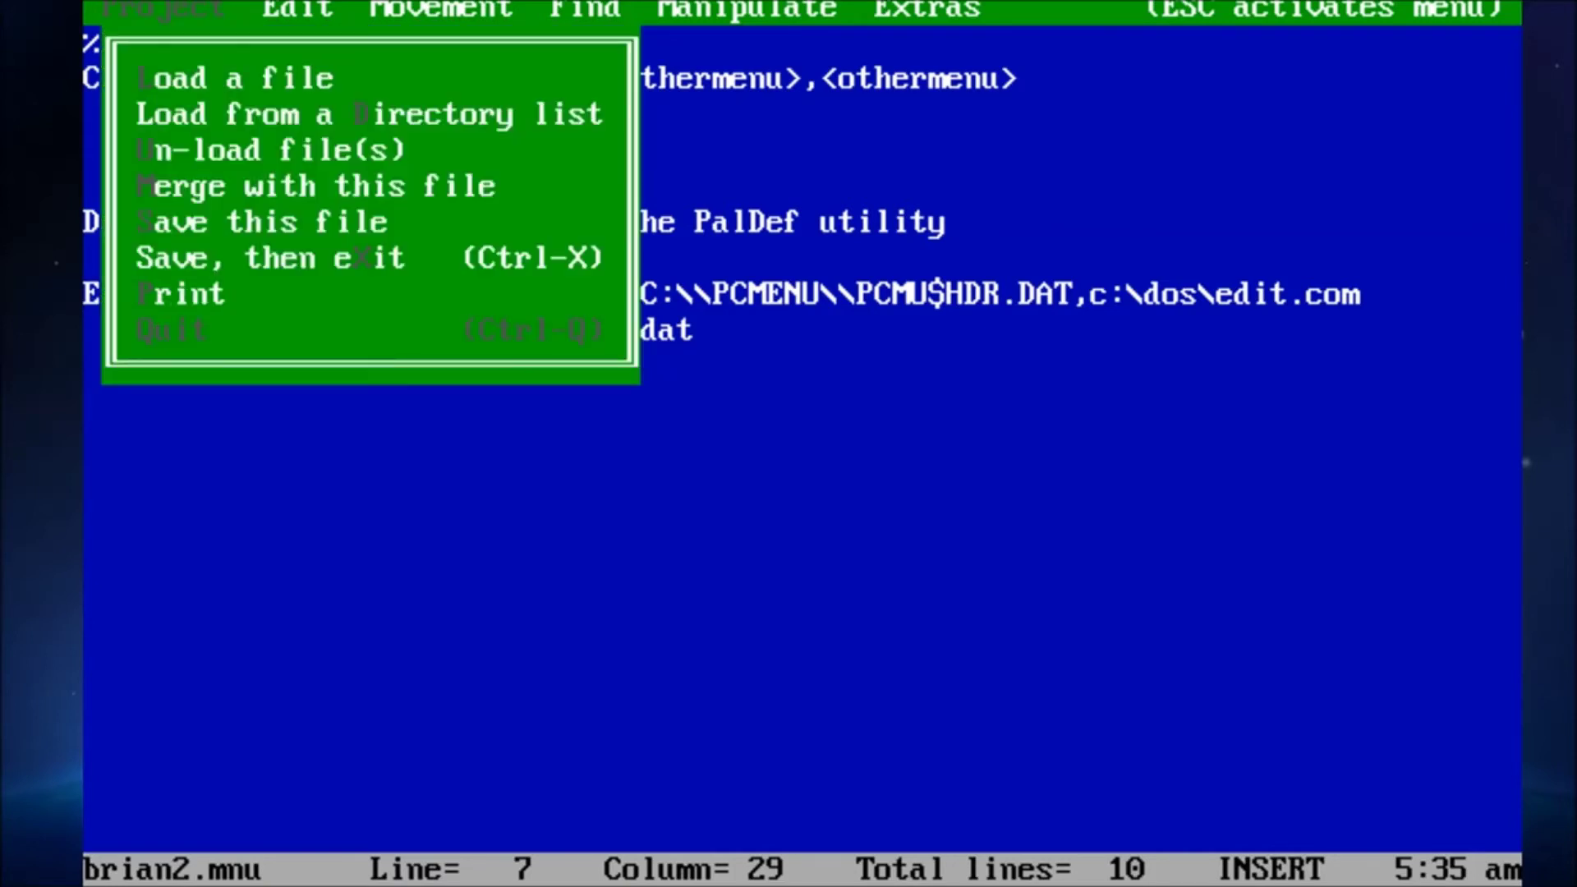
key("Escape")
key("Escape")
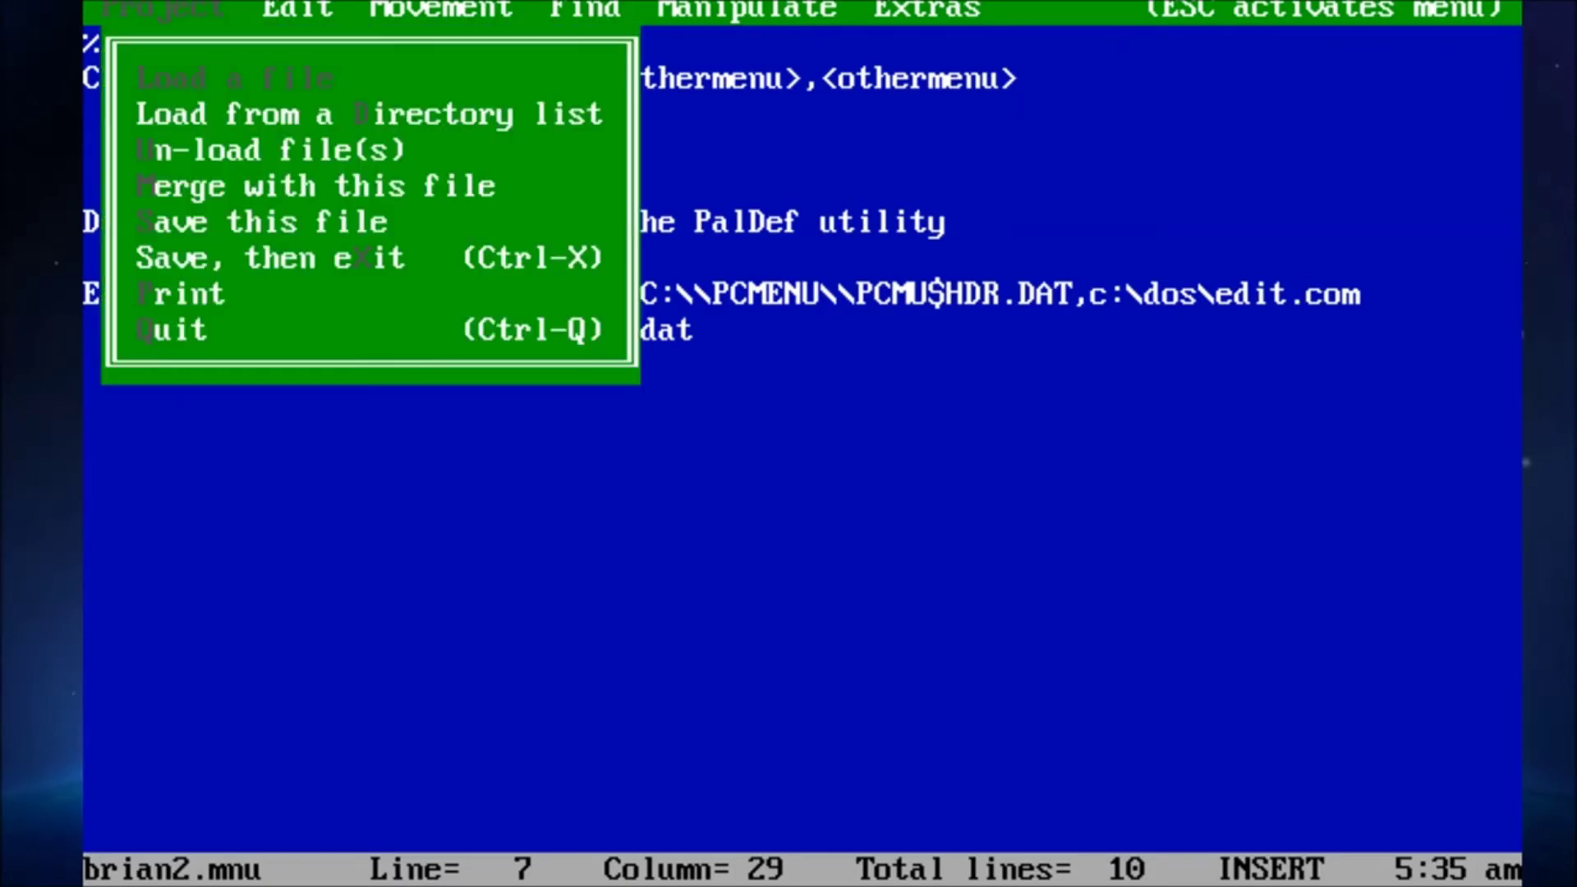
key("Down")
key("Down")
key("Down")
key("Down")
key("Down")
key("Down")
key("Down")
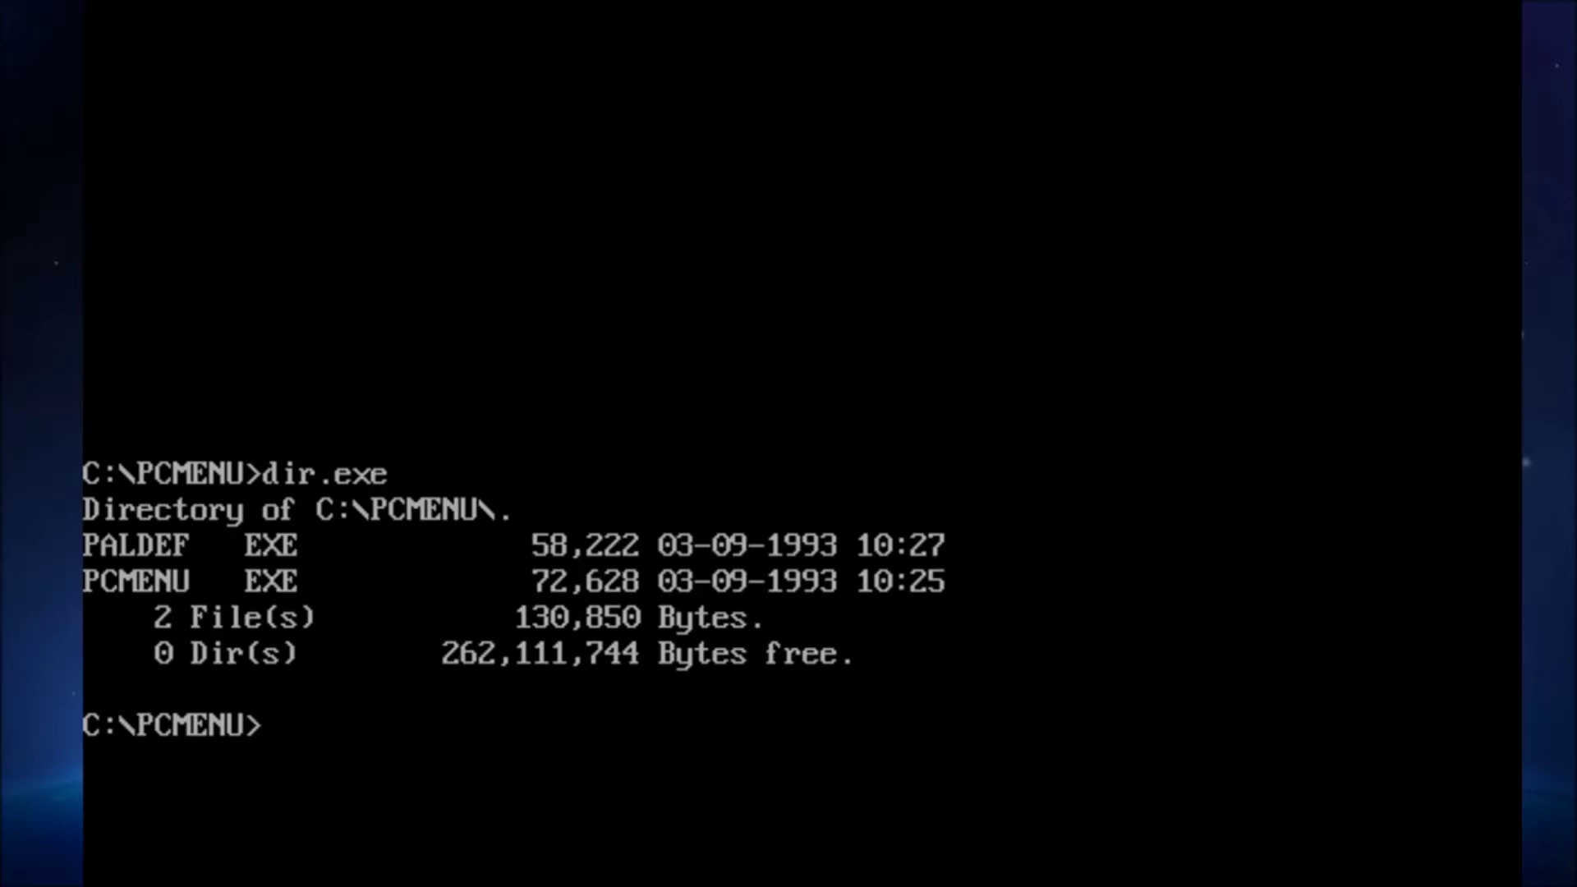
Run pcmenu.exe with brian2.mnu as its menu file
type("pcmenu.ex")
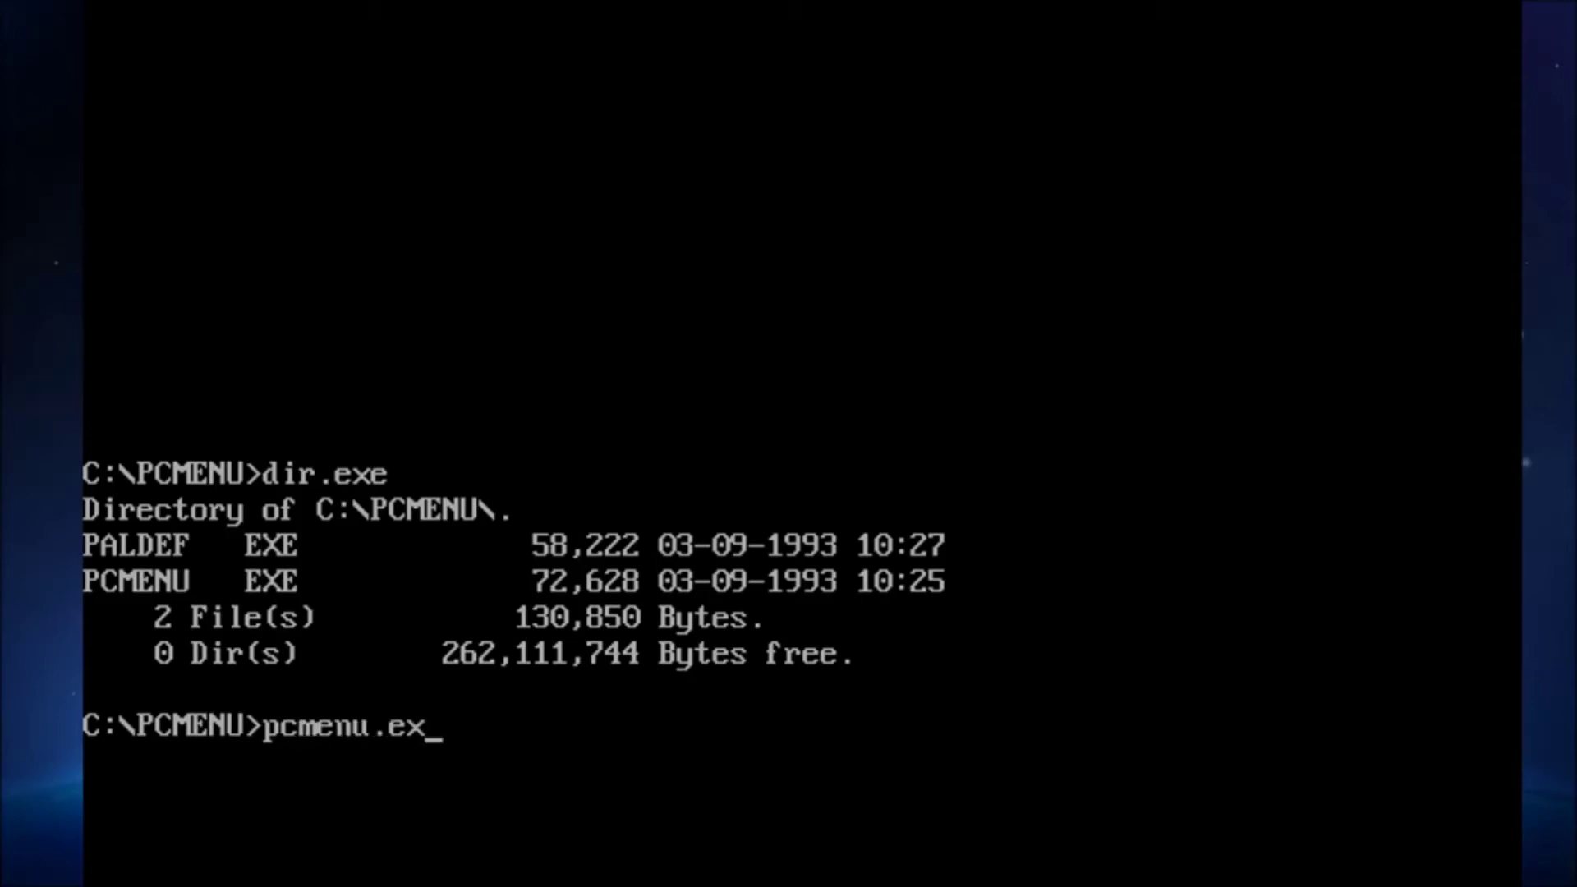
type("e brian2.")
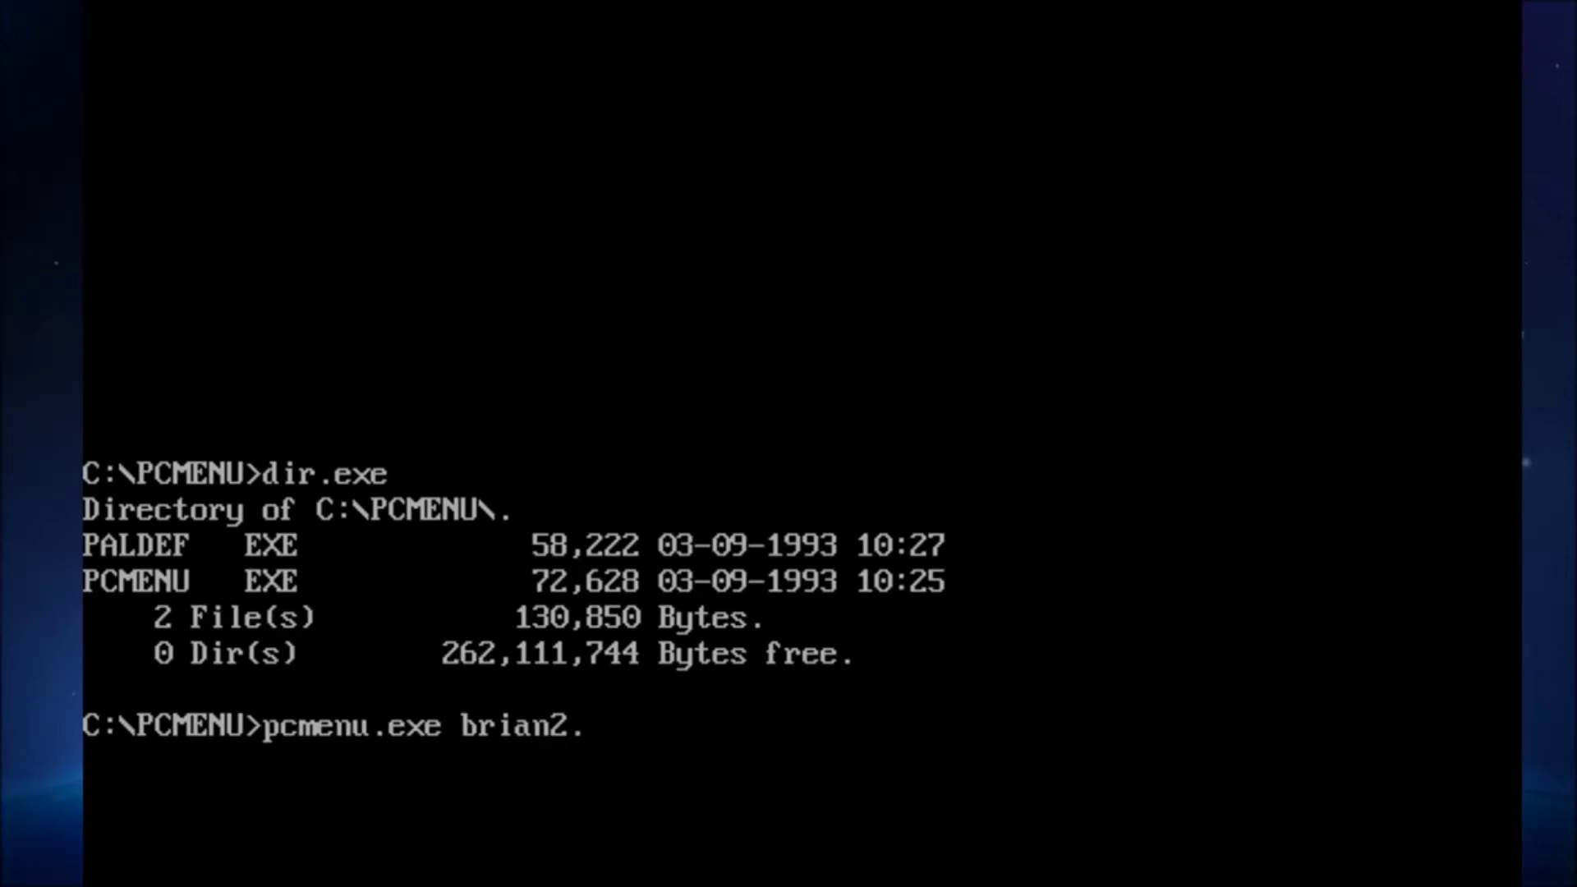
type("mnu")
key("Return")
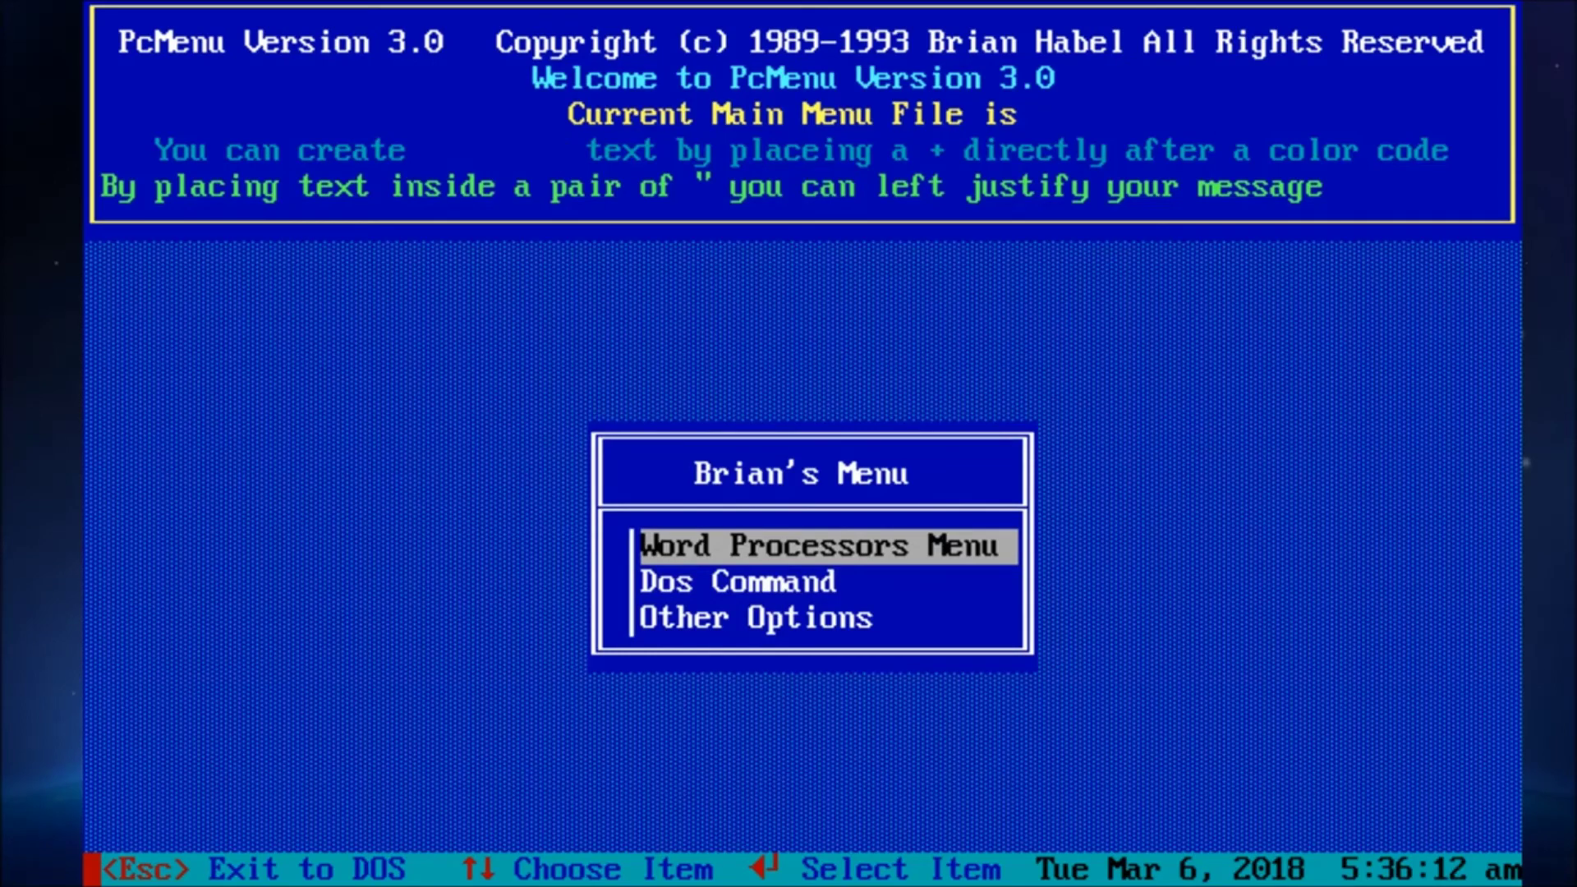
Open the Word Processors Menu from Brian's Menu to view its entries, and back out of it
key("Down")
key("Up")
key("Down")
key("Up")
key("Return")
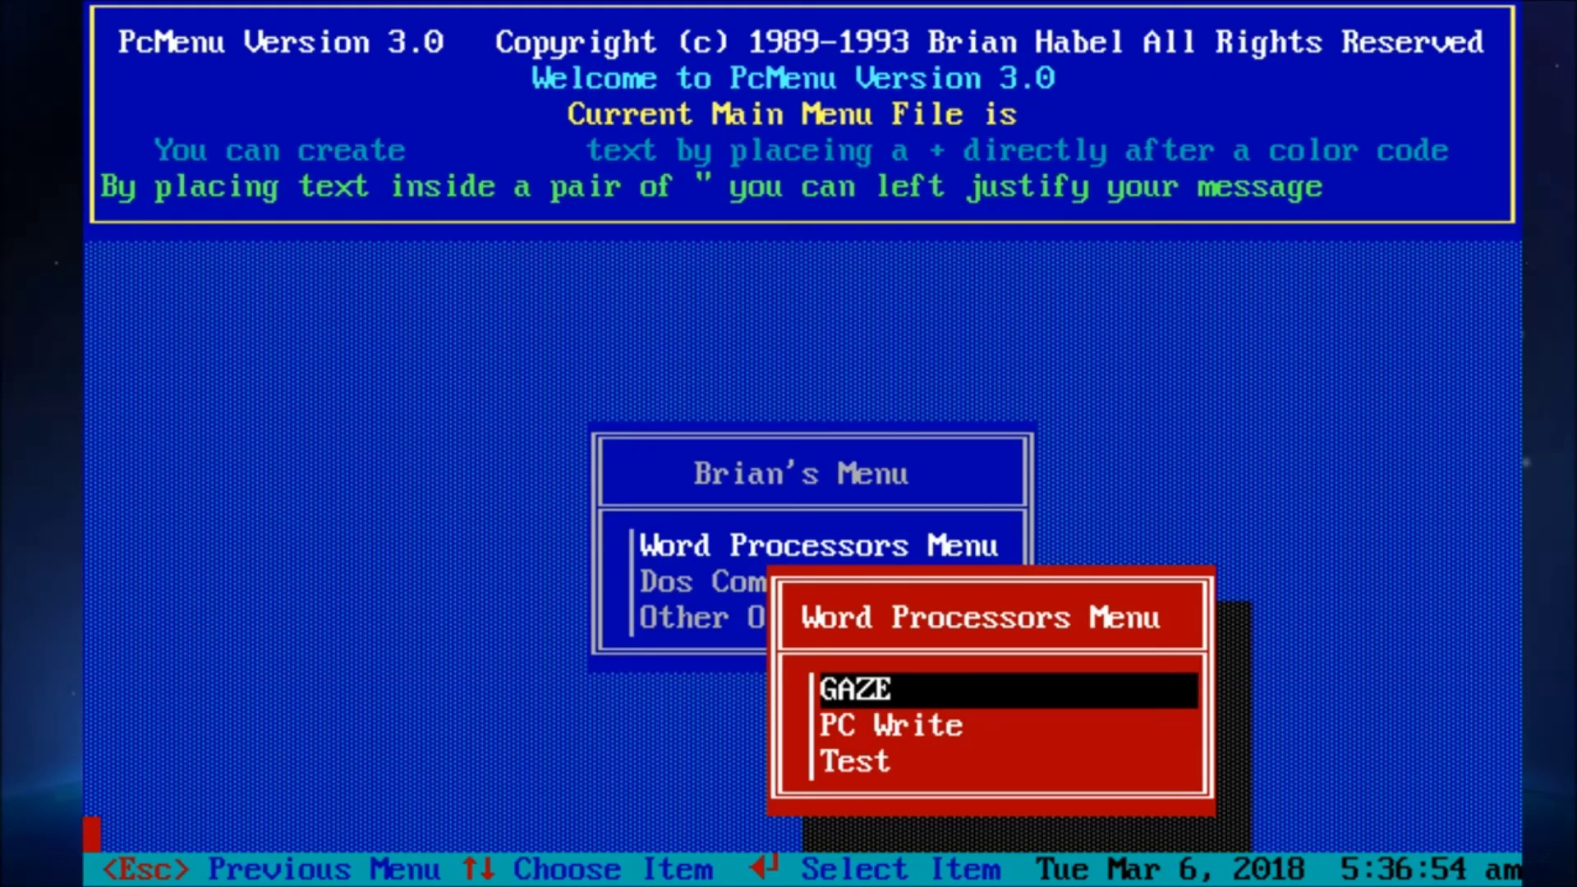
key("Escape")
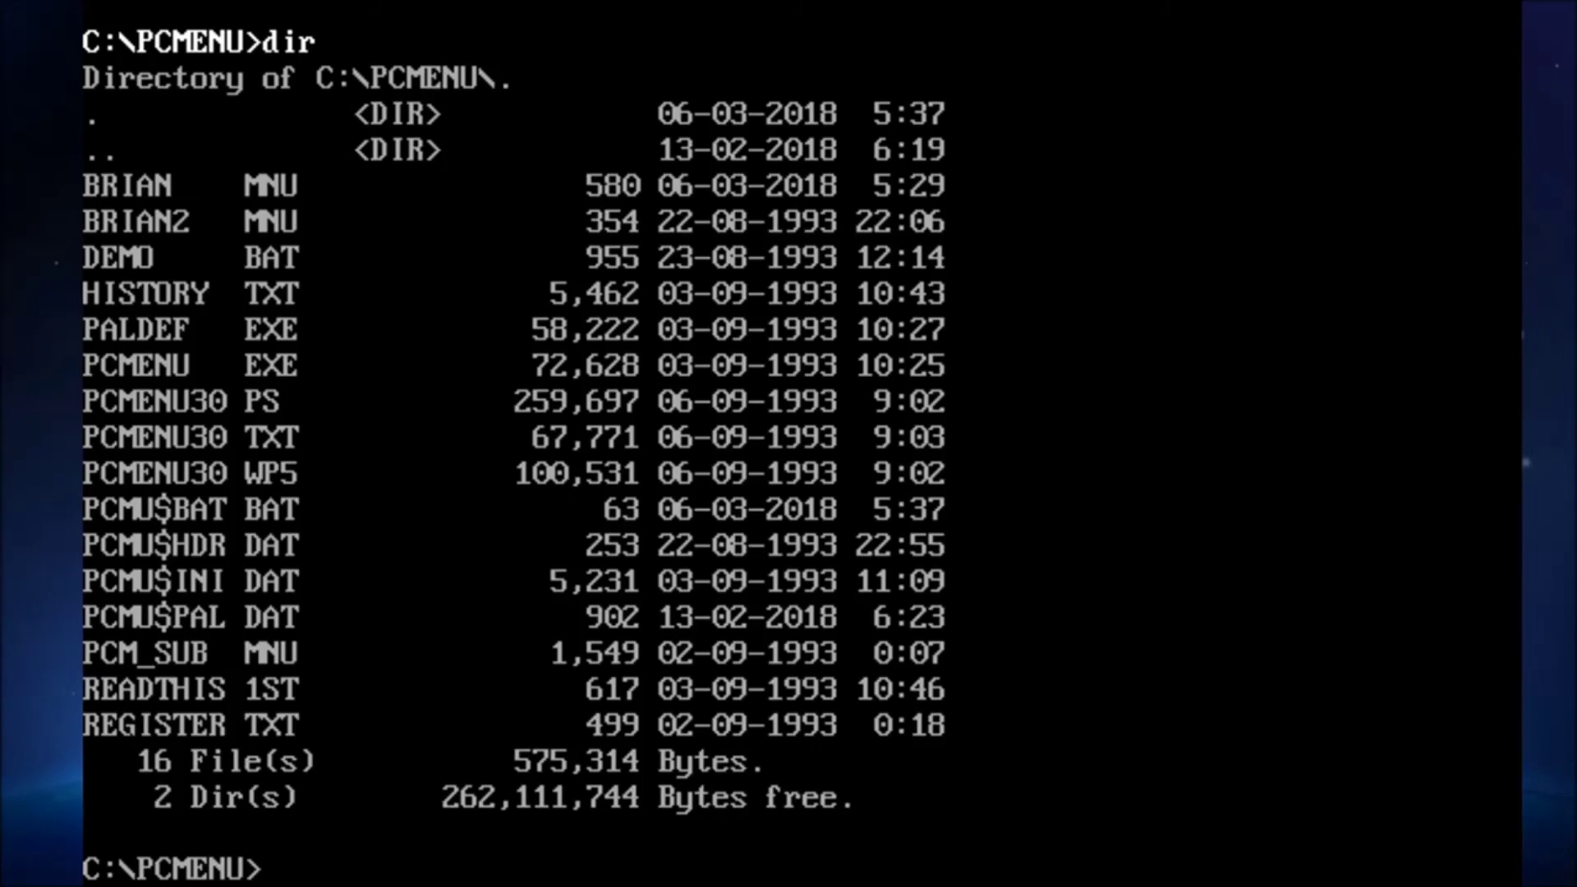
Run the PALDEF.EXE palette utility with brian.mnu from the PCMENU directory
type("pal")
key("Tab")
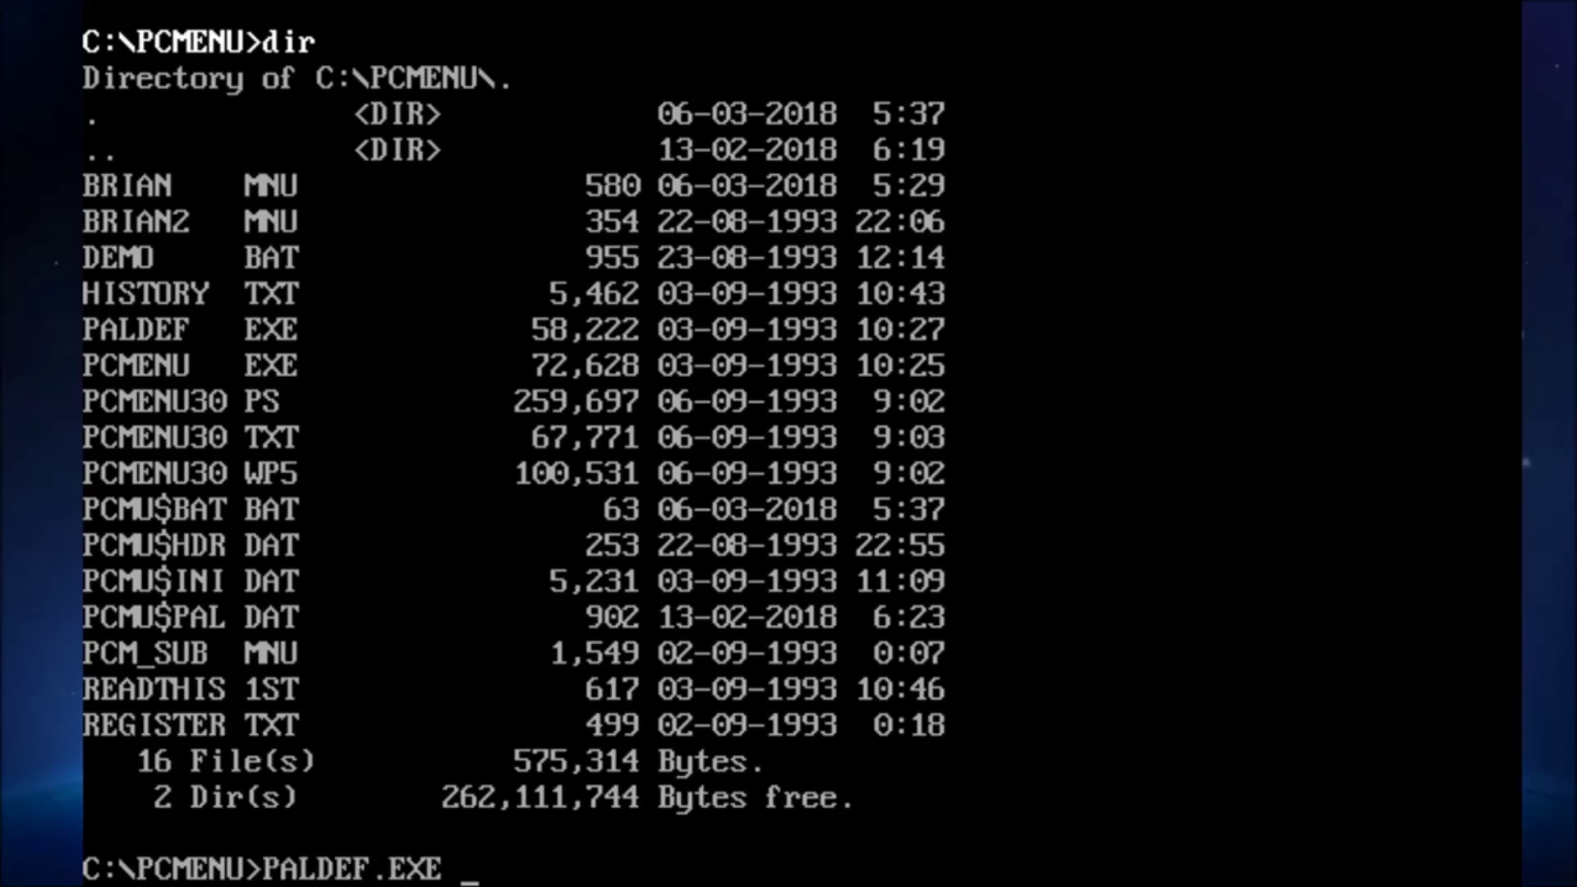
type("brian.mnu")
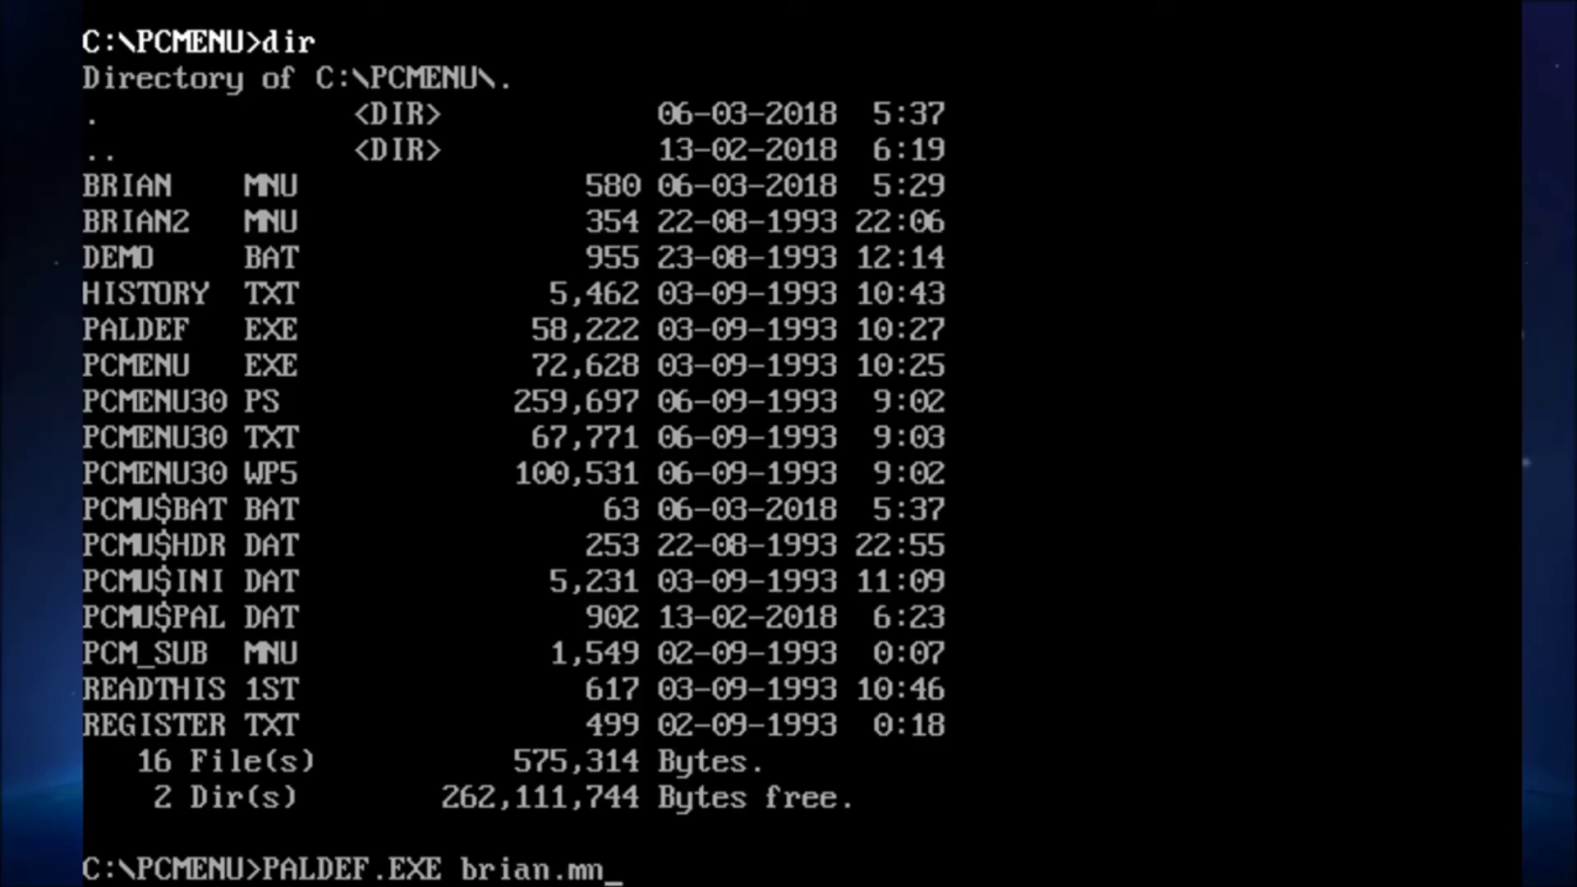
key("Return")
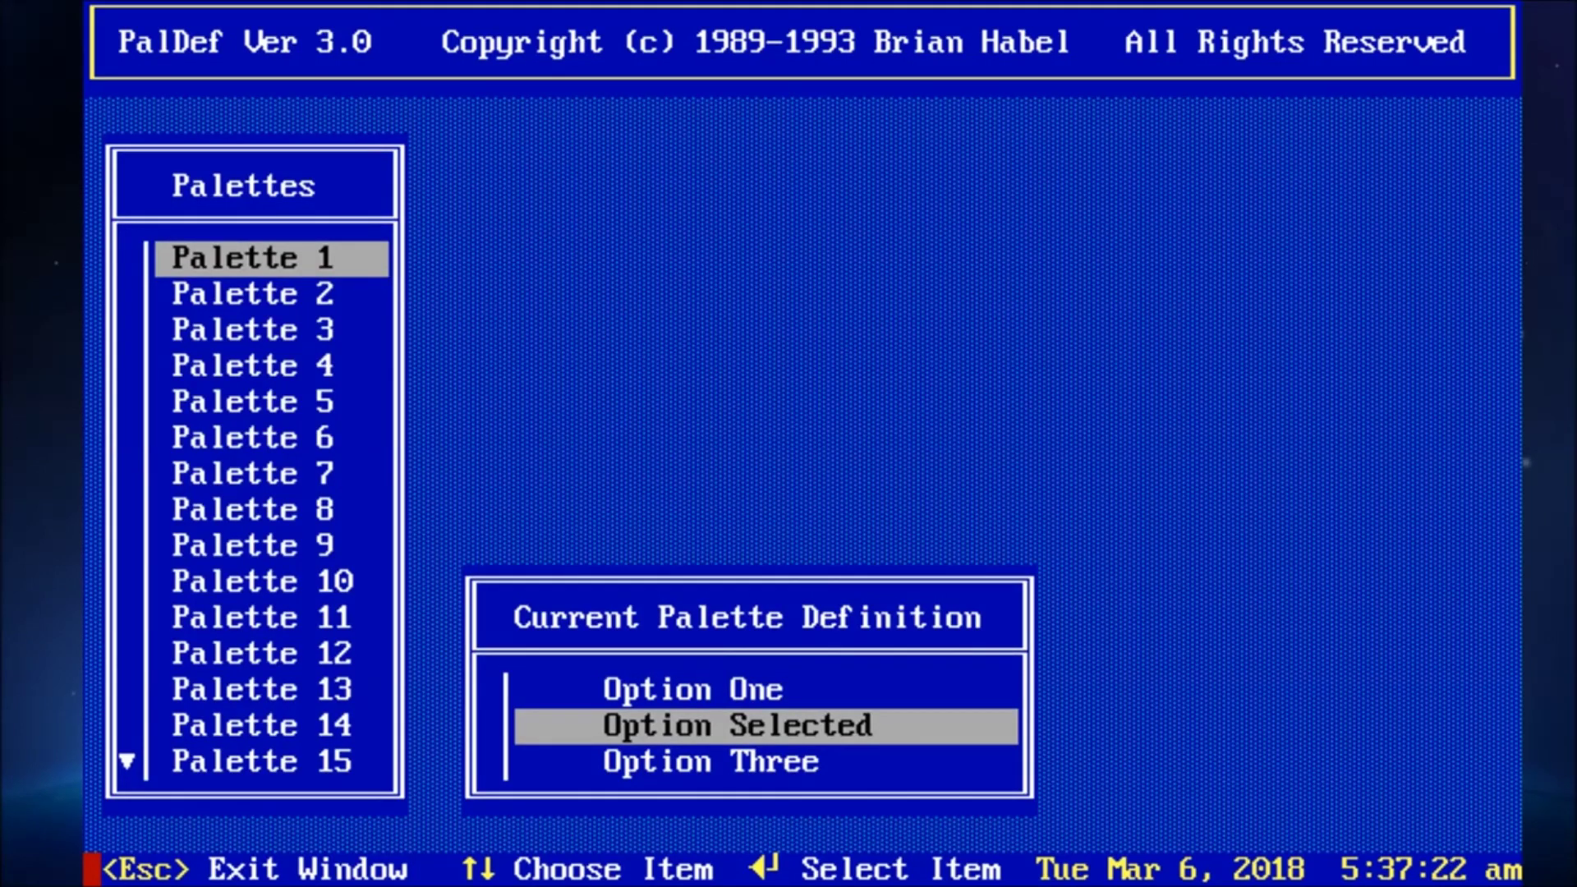
Preview the colour schemes of several palettes, including Palettes 3, 1, 6 and 9
left_click_drag(185, 401, 198, 330)
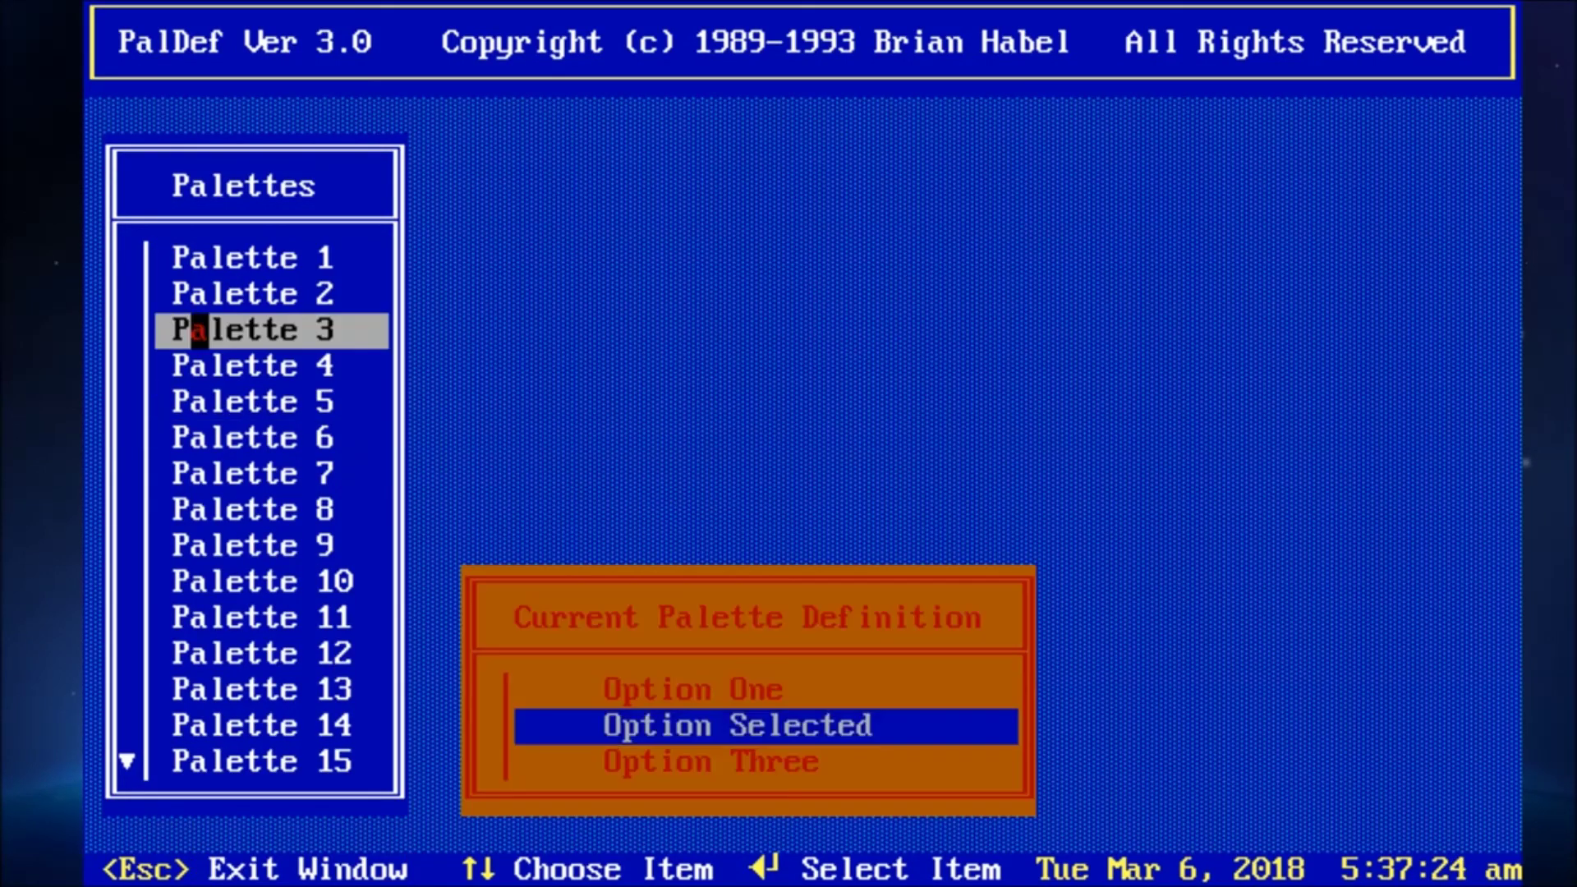
left_click(249, 258)
left_click(249, 330)
left_click(240, 437)
left_click(235, 545)
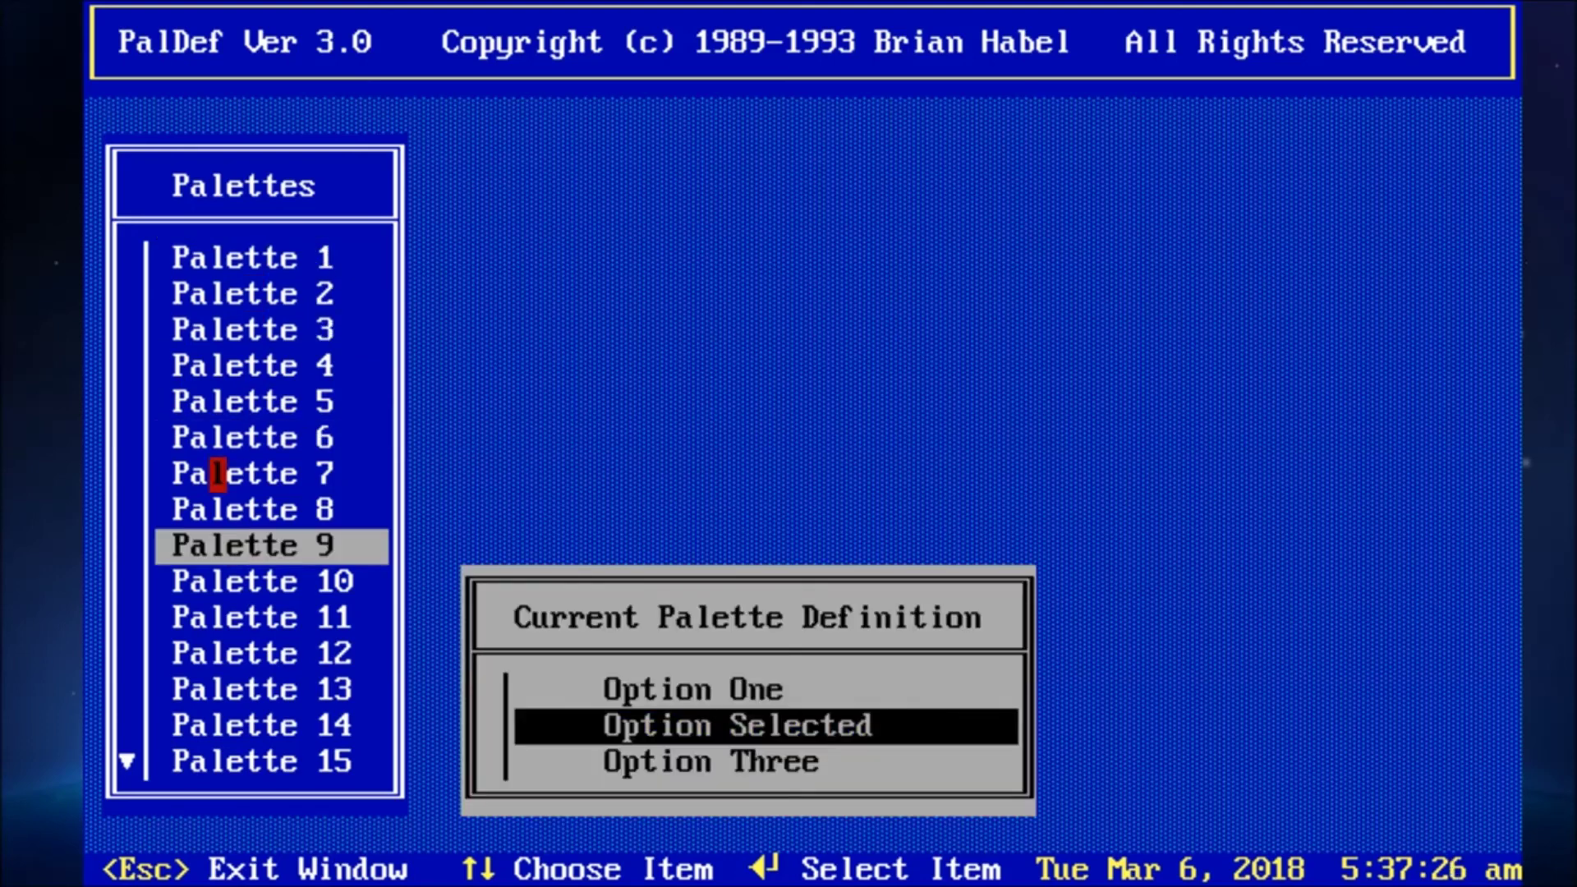
Open Palette 5's menu foreground colours and set the foreground to Red
double_click(235, 402)
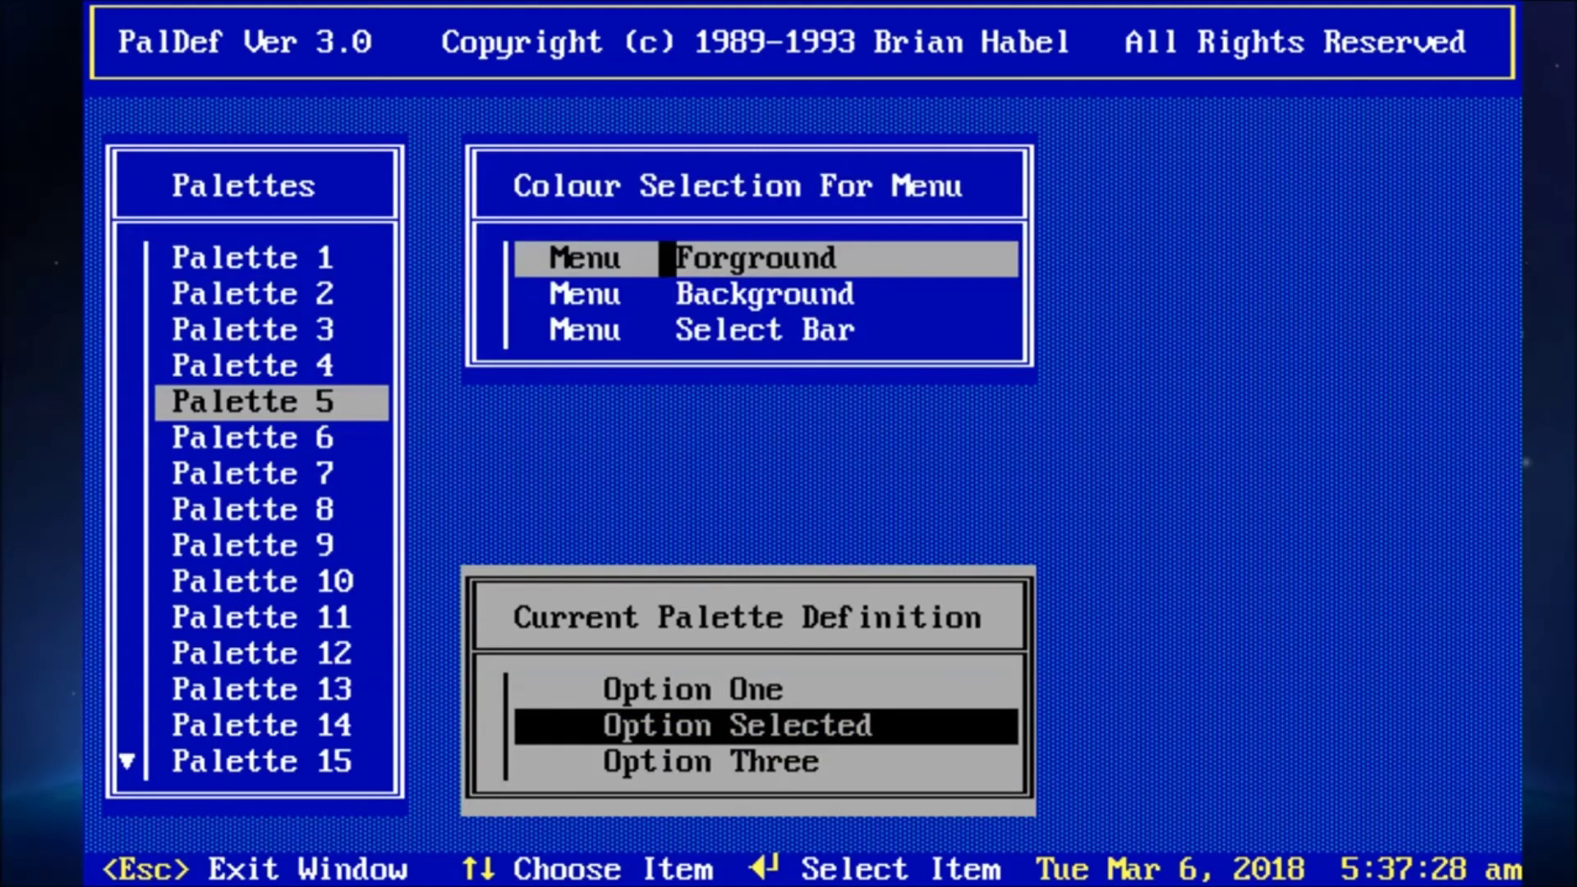
double_click(721, 259)
left_click(1237, 509)
left_click(1224, 618)
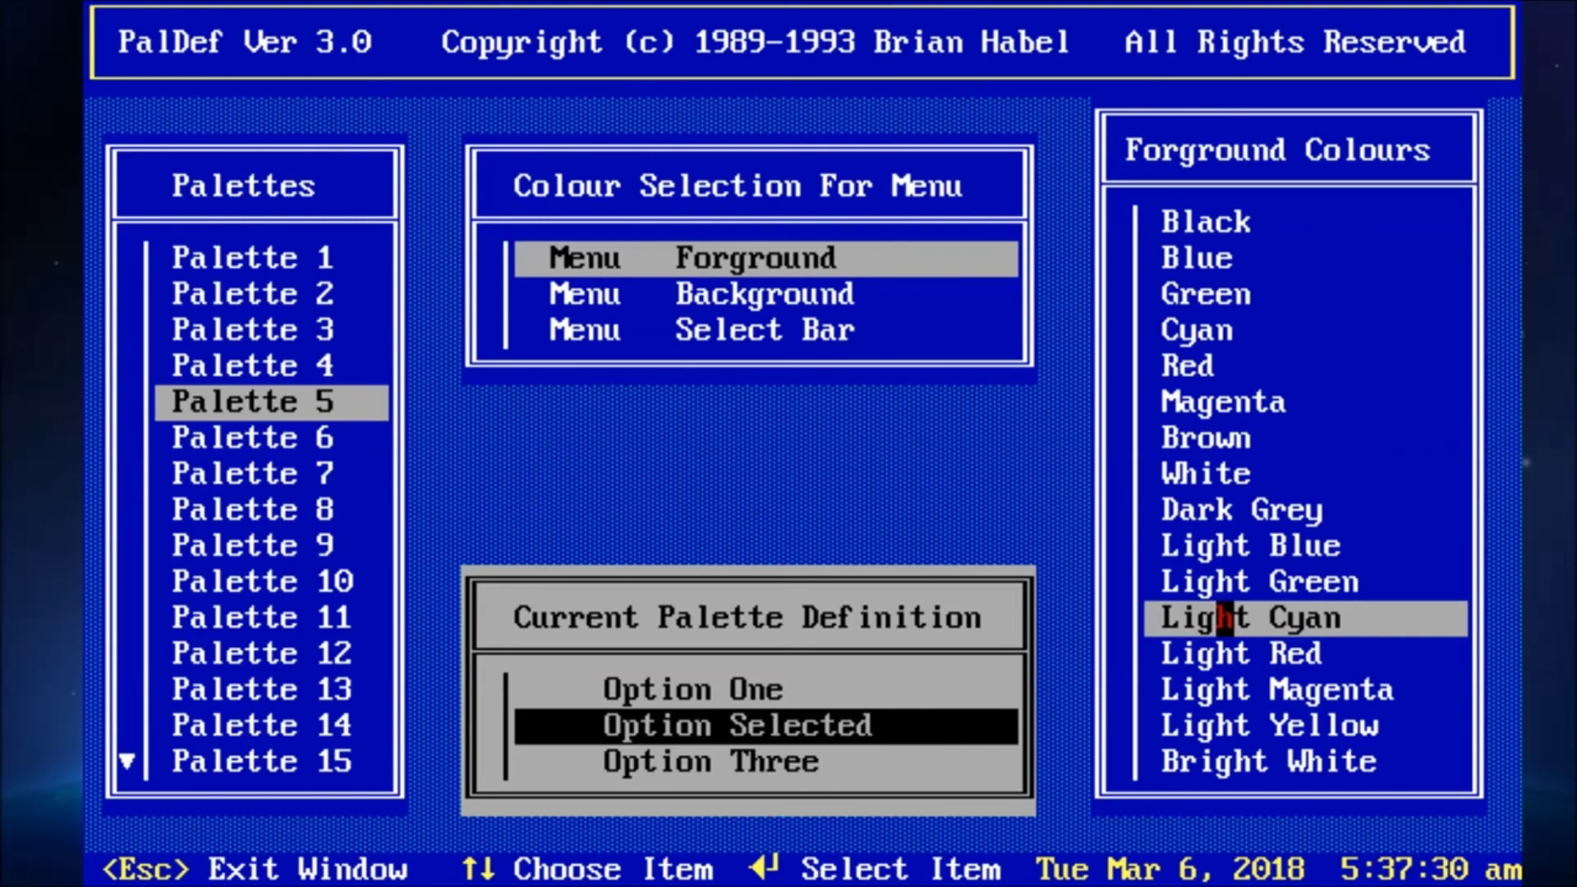
left_click(1224, 367)
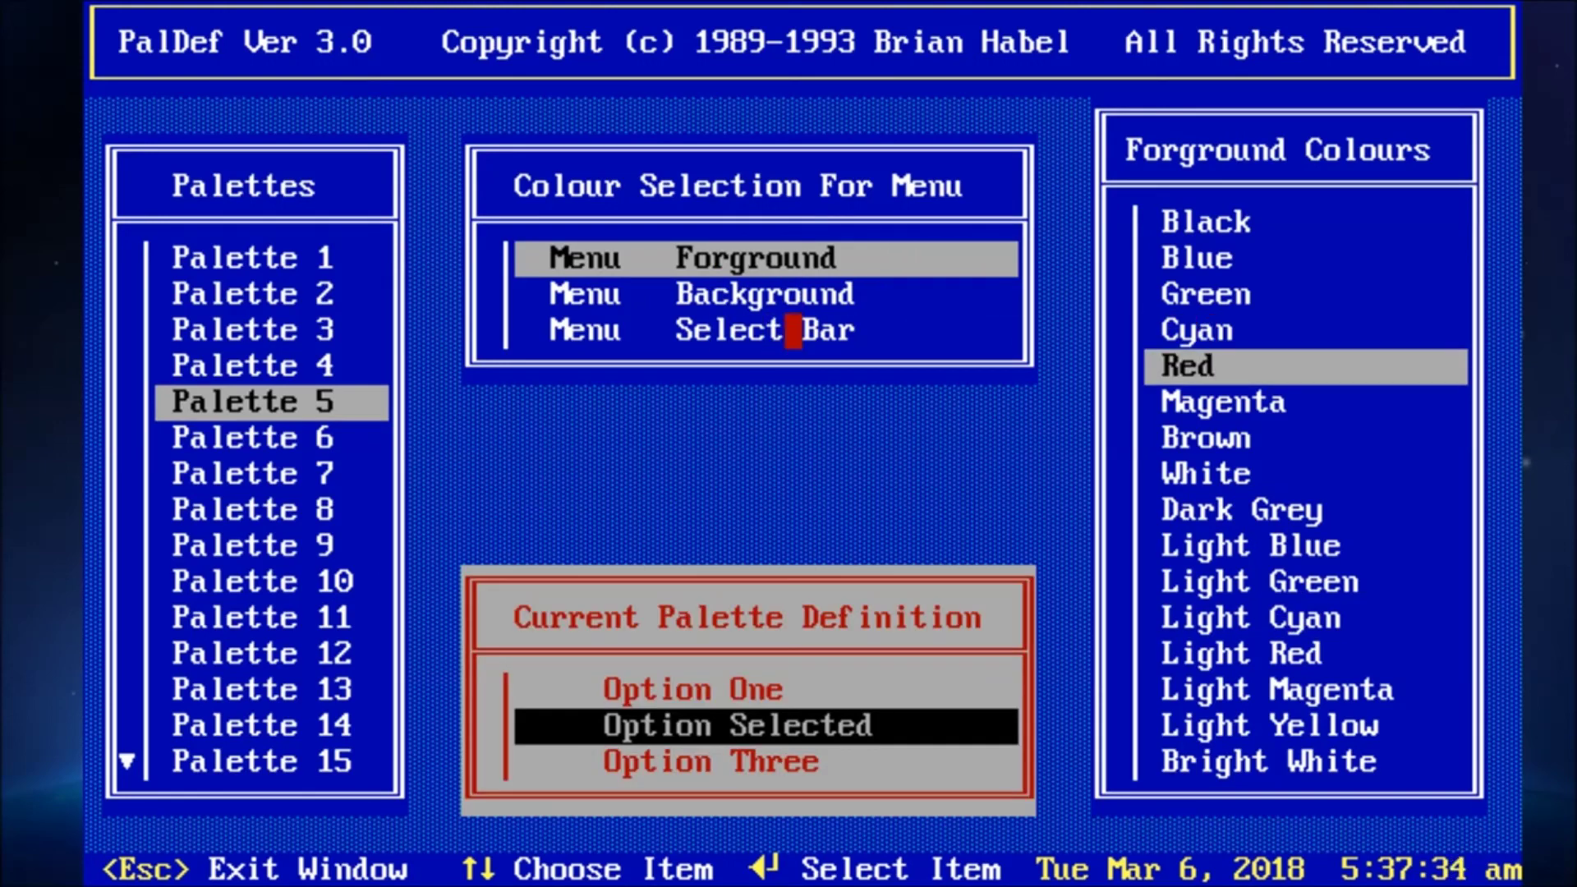
Change Palette 5's menu foreground colour to Magenta
key("Down")
key("Down")
key("Up")
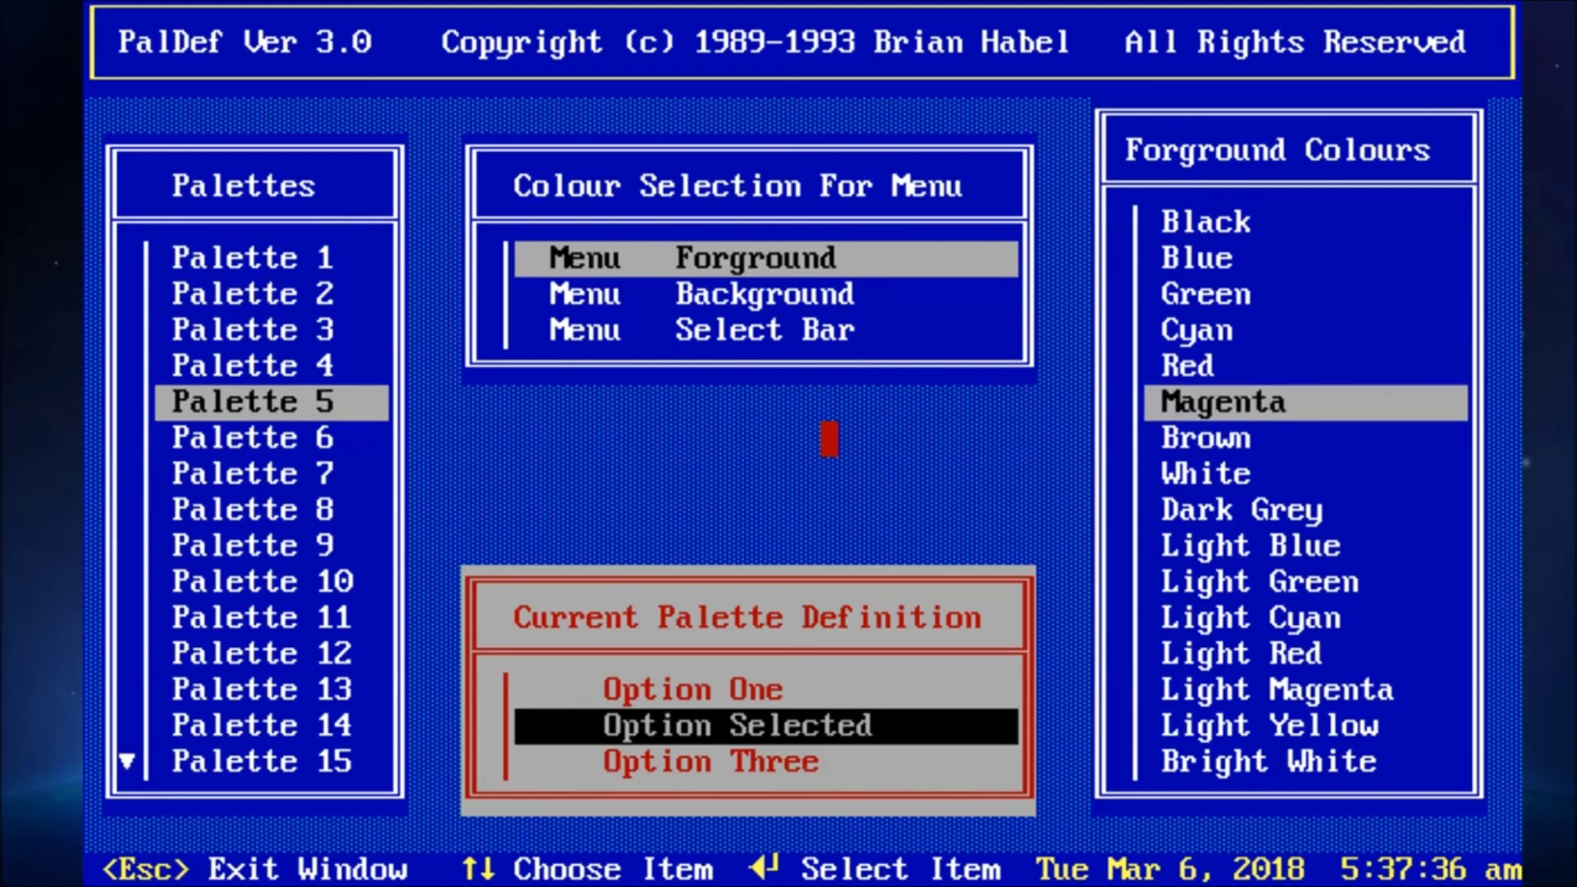
key("Return")
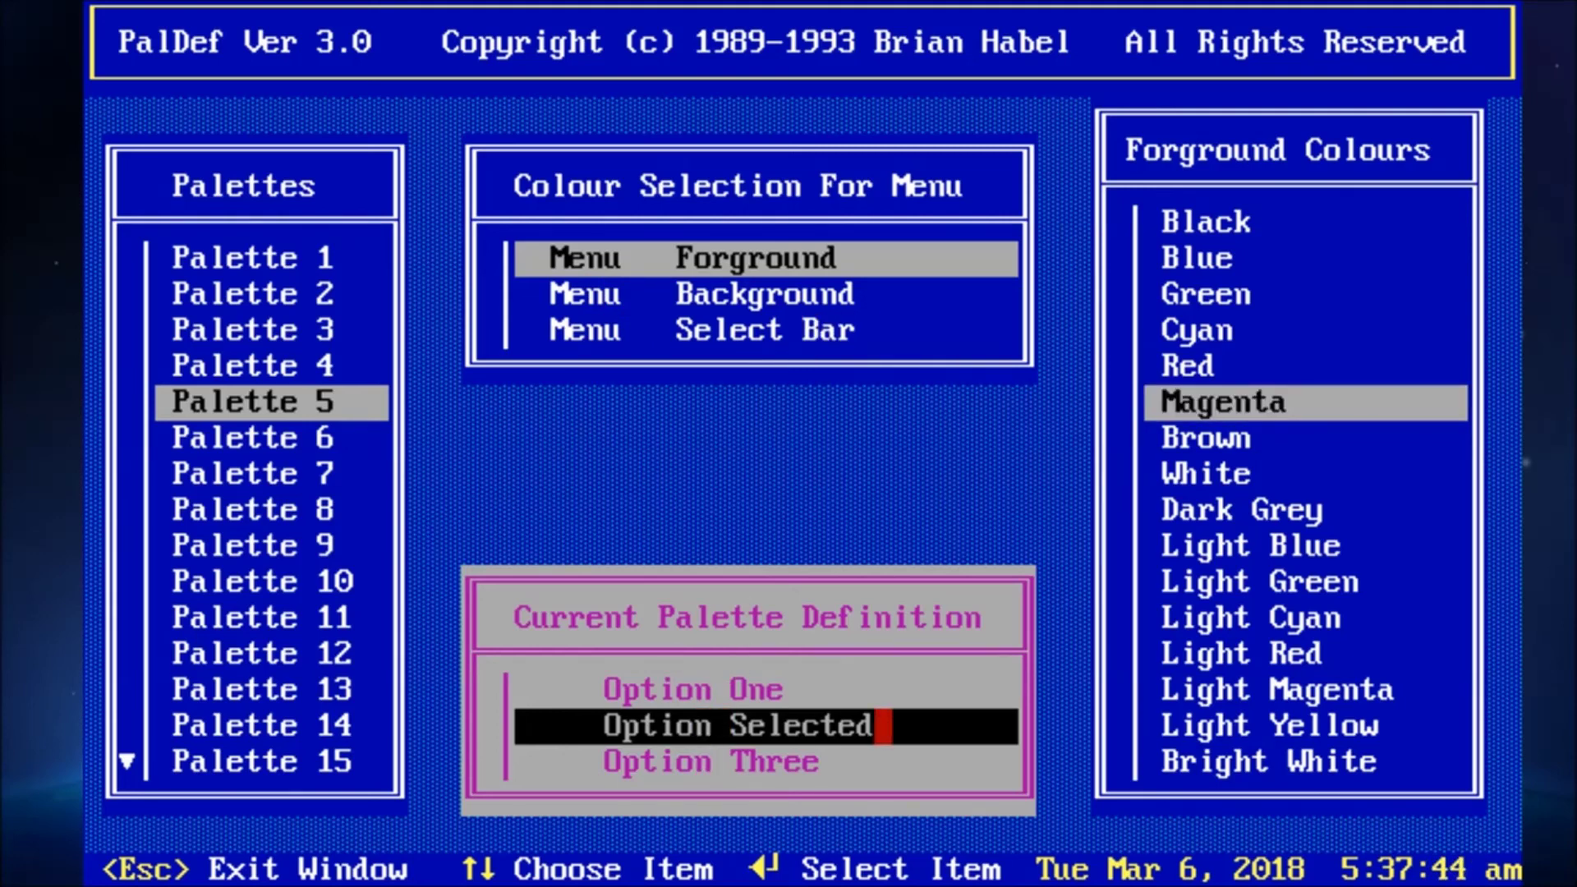
Leave the foreground colour list without picking another colour, and exit the PalDef utility
key("Down")
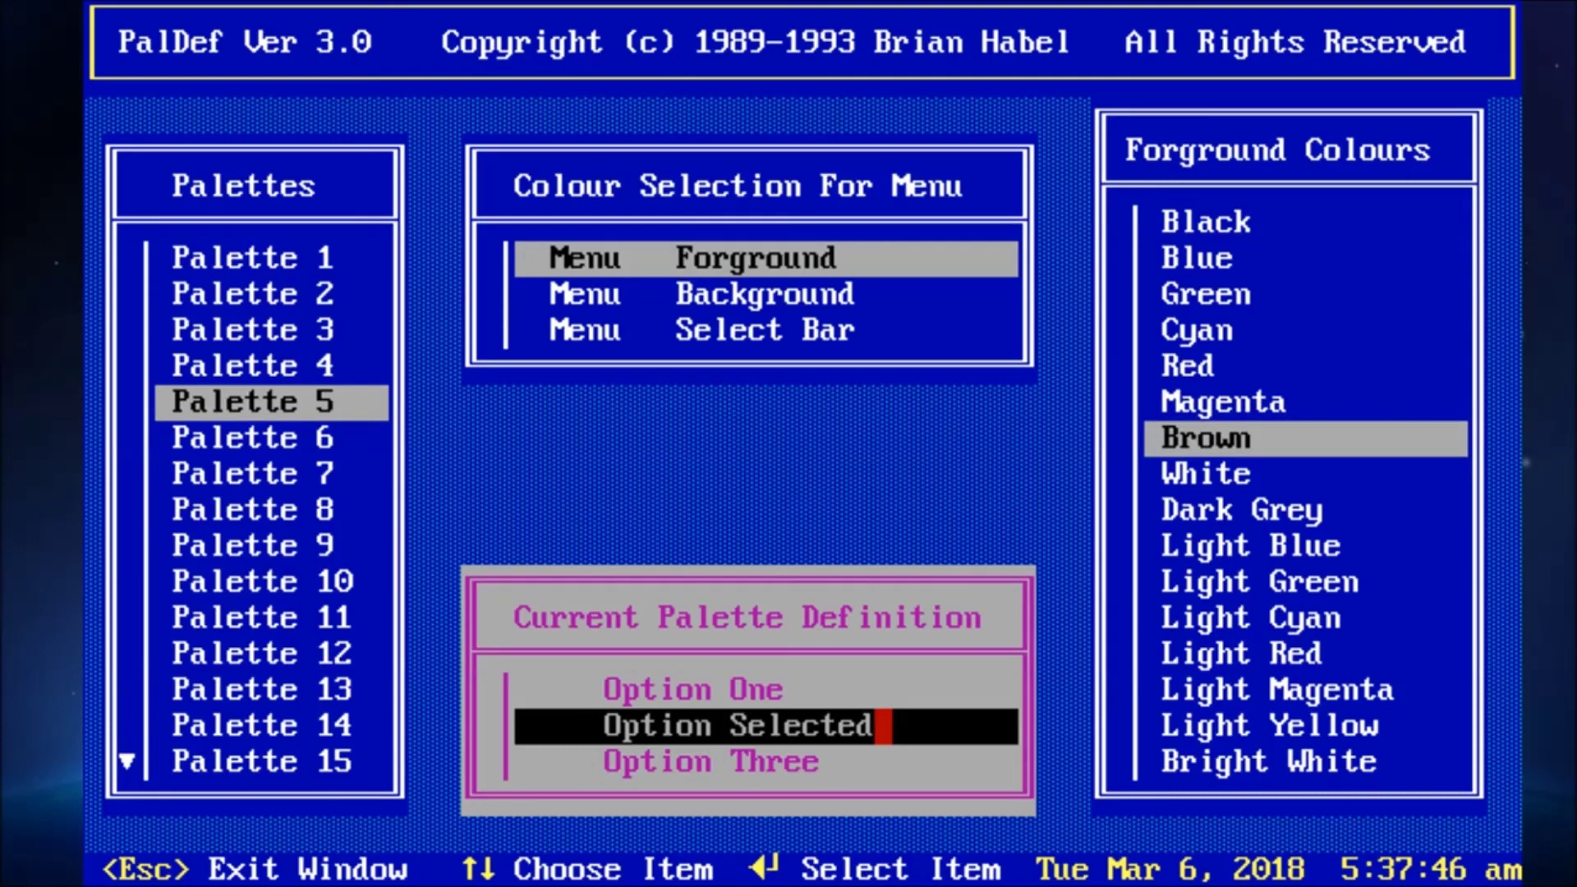
key("Escape")
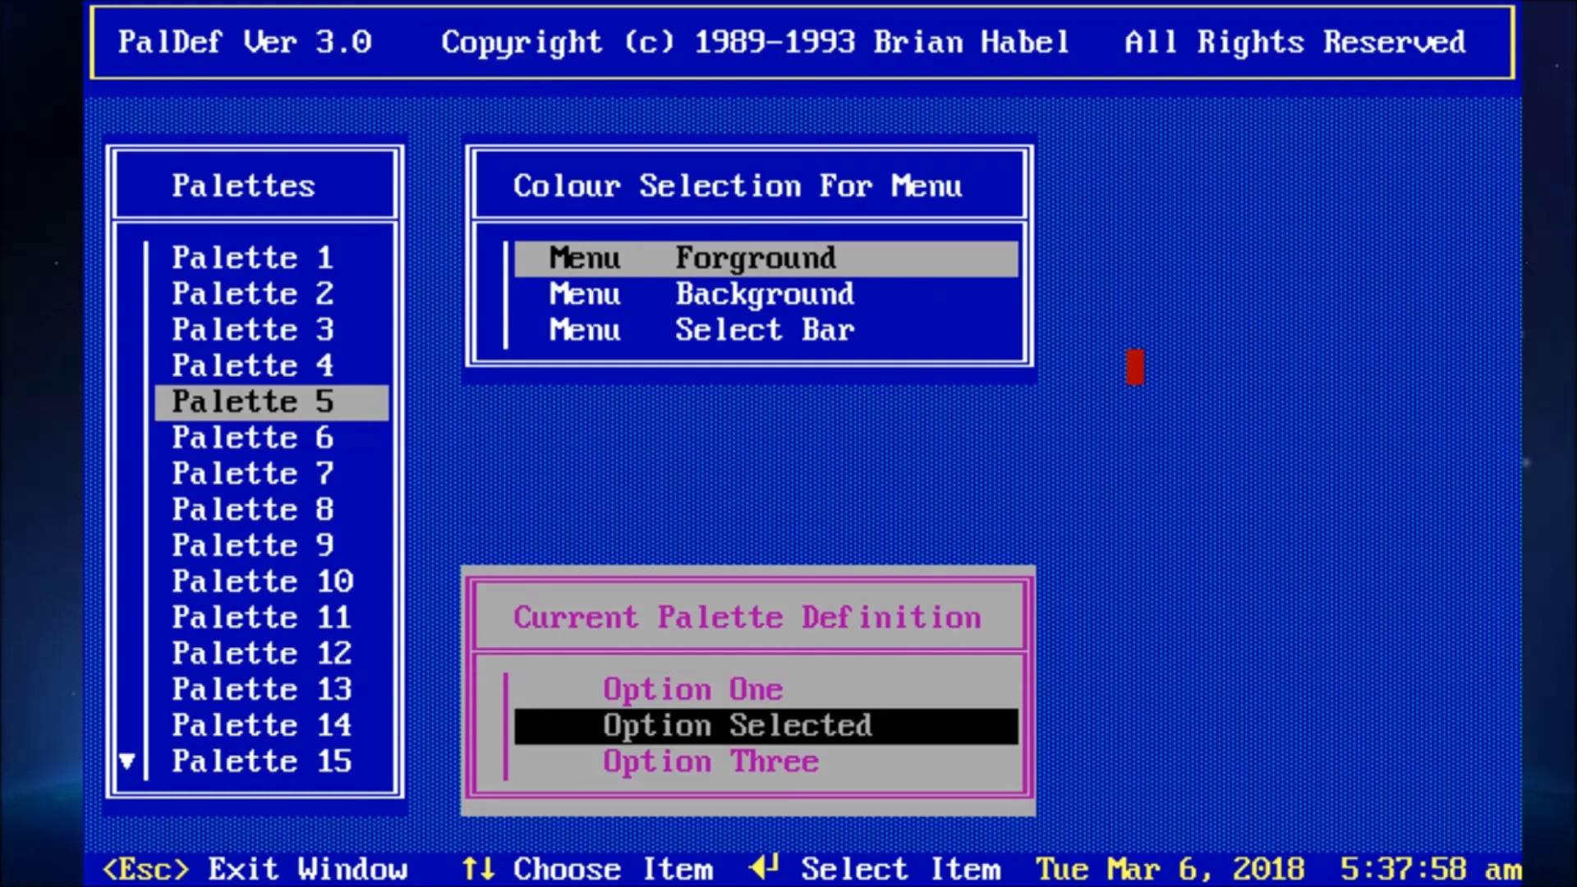
key("Escape")
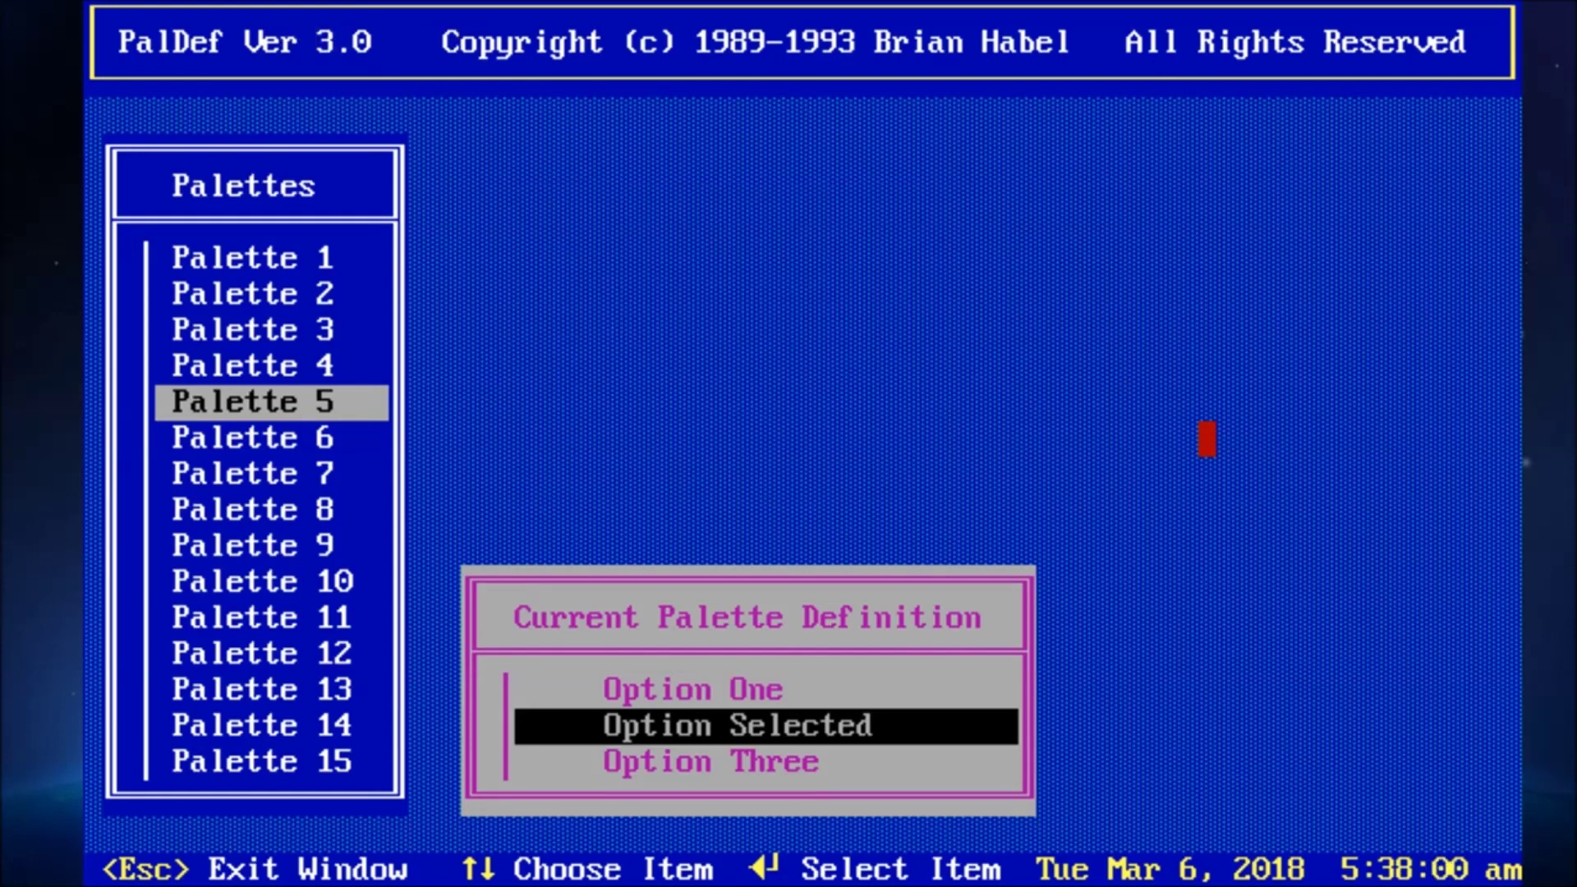
key("Escape")
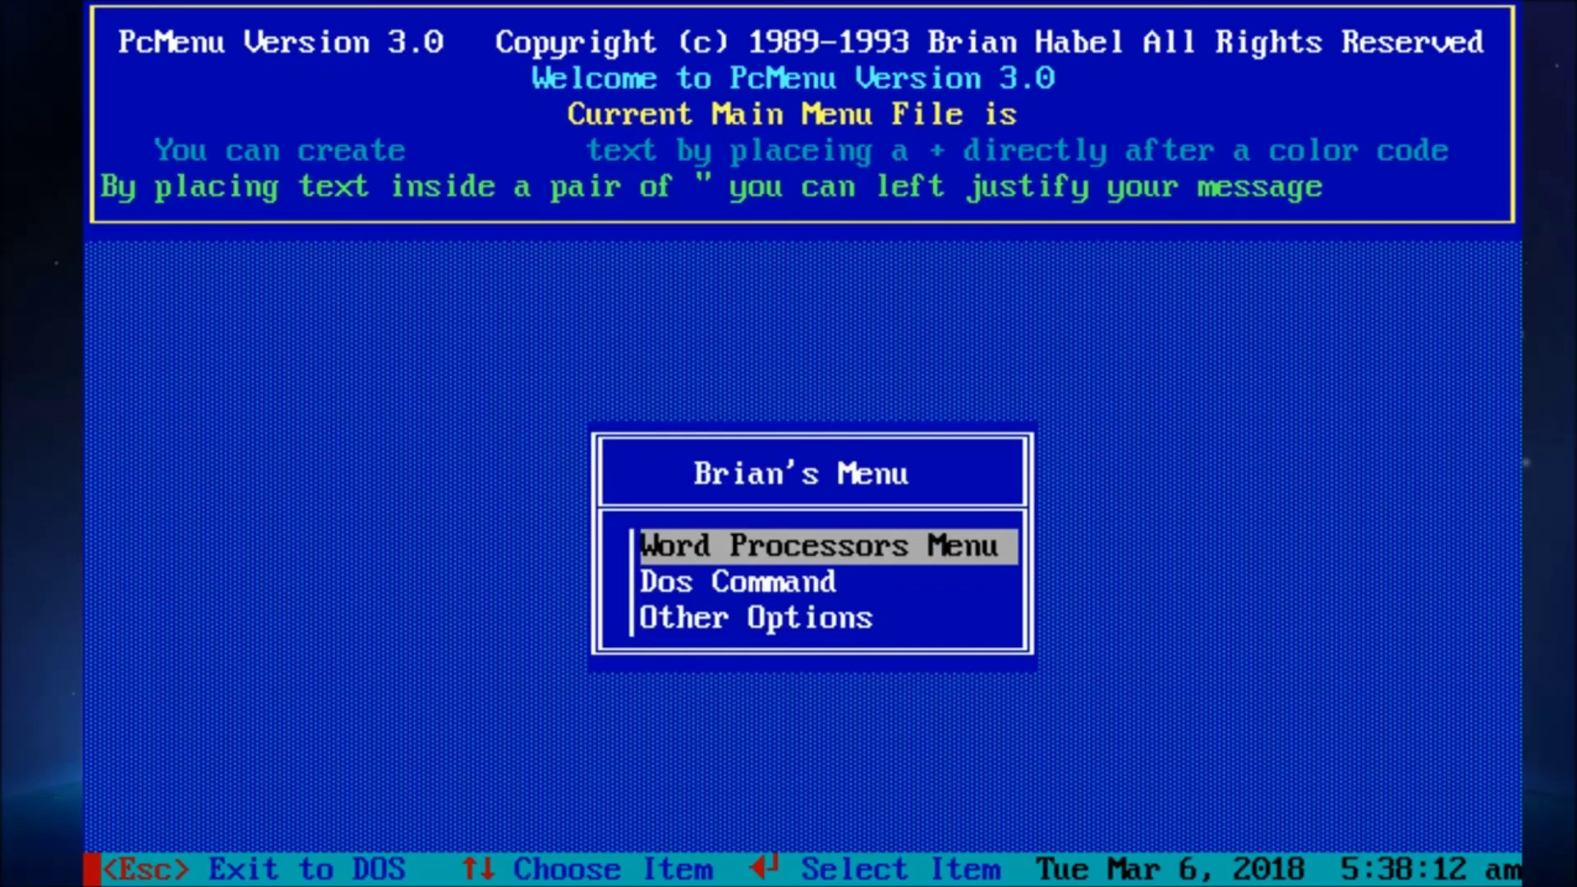
Select the Other Options entry in Brian's Menu
key("Down")
key("Down")
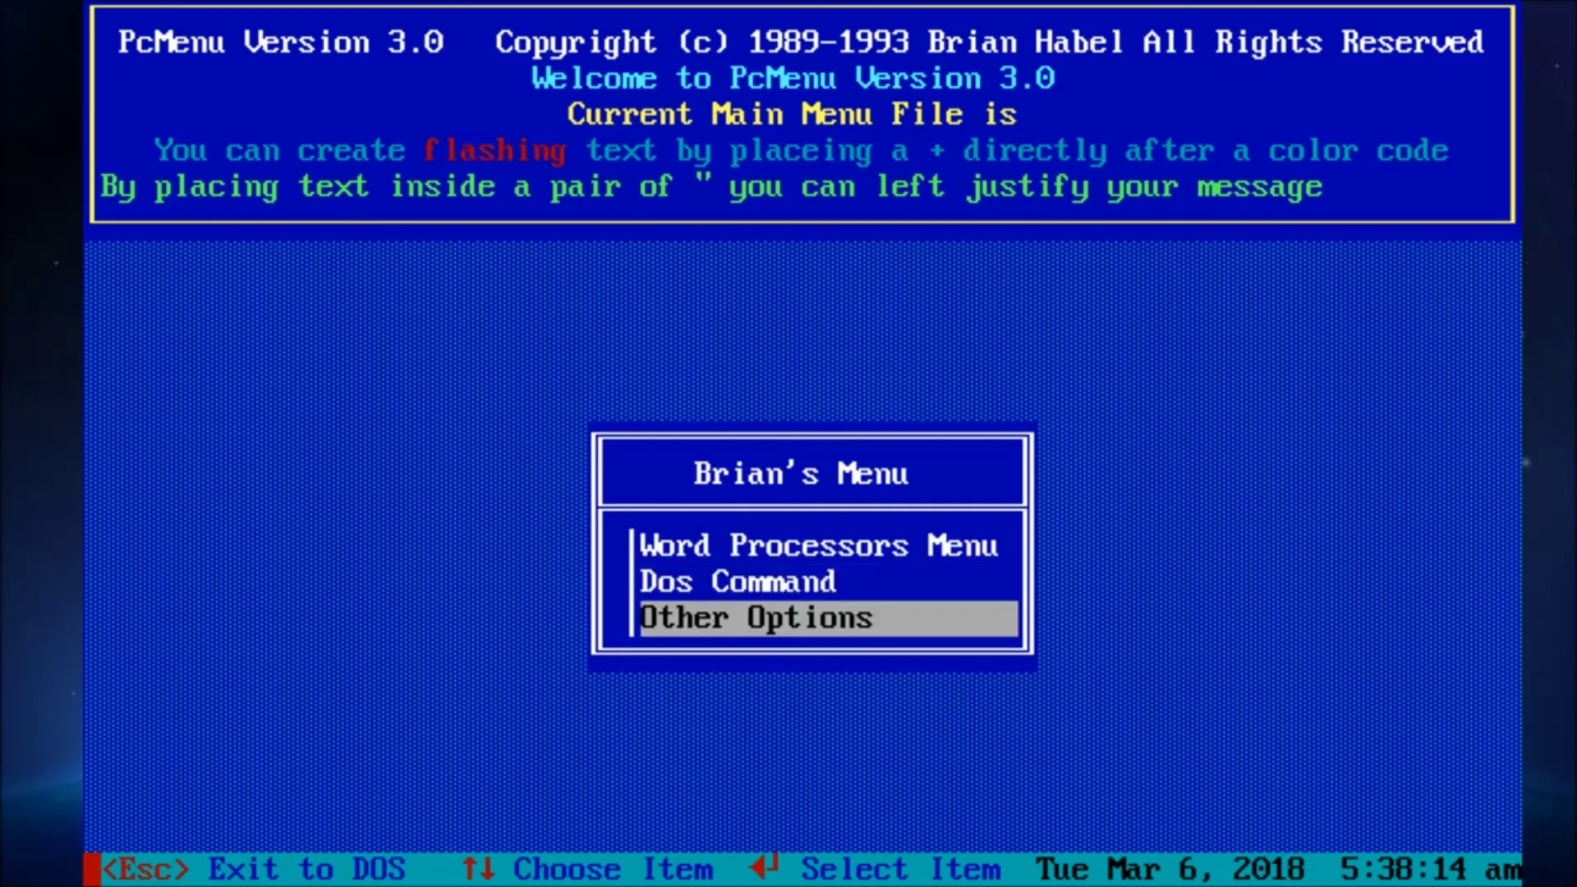